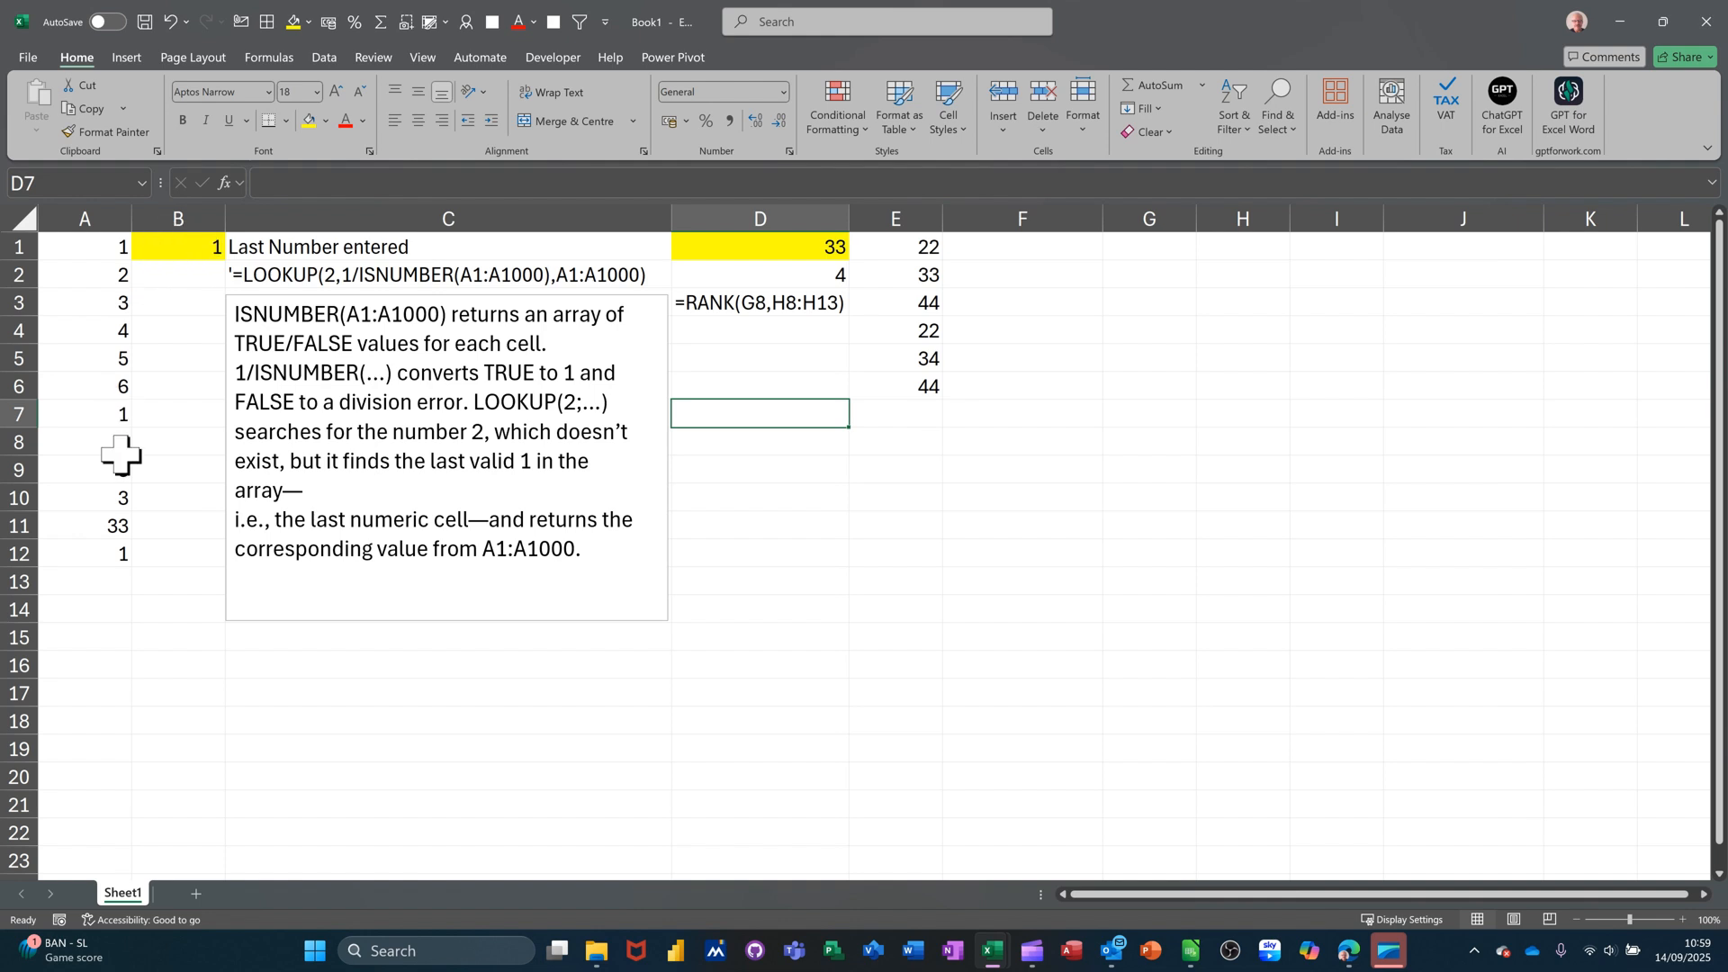
Step: Enter 22 in cell A13 as the newest number in column A
click(86, 584)
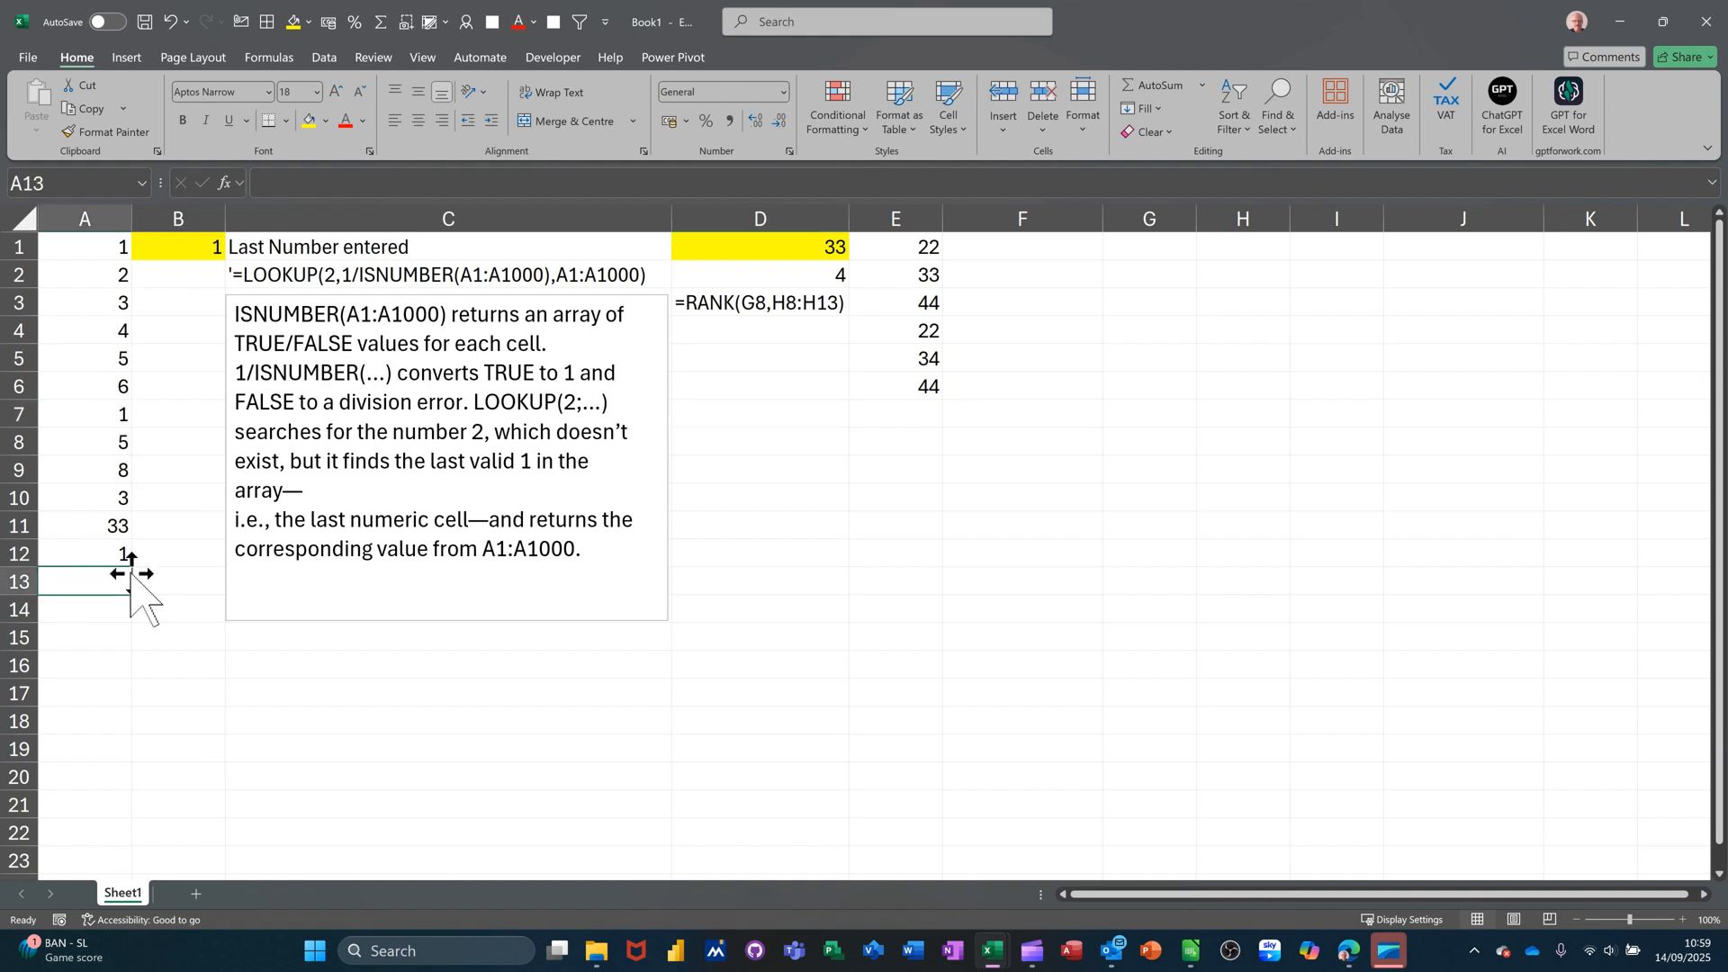
text(2)
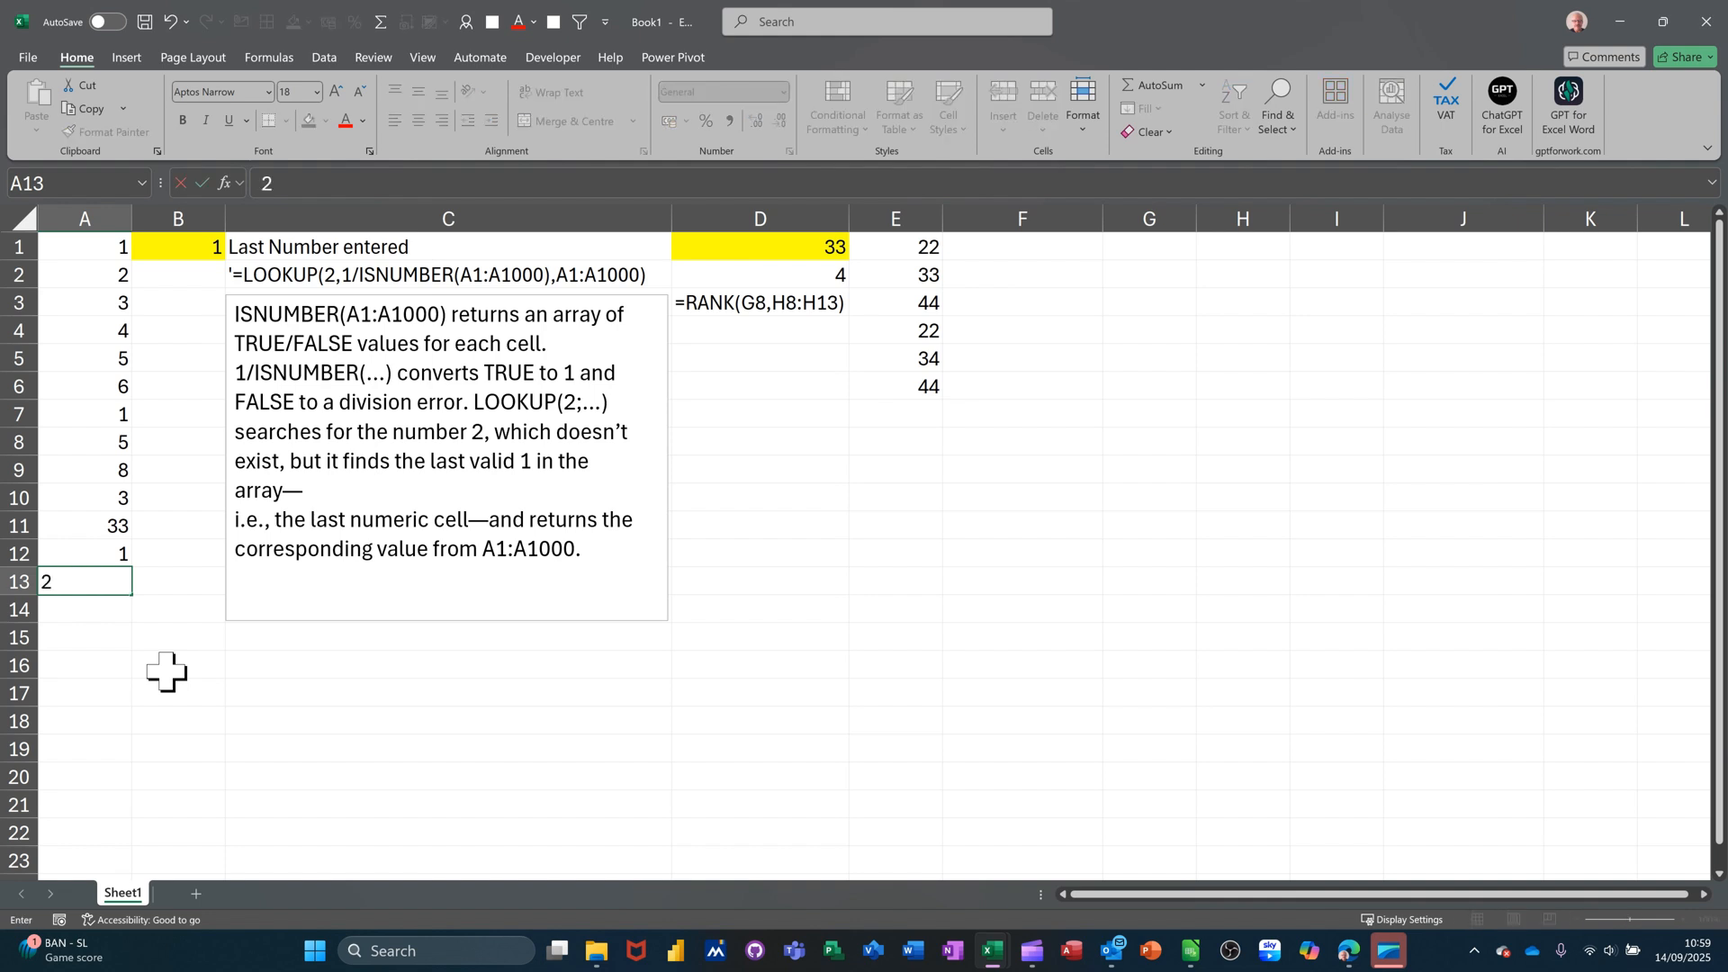
text(2)
click(166, 666)
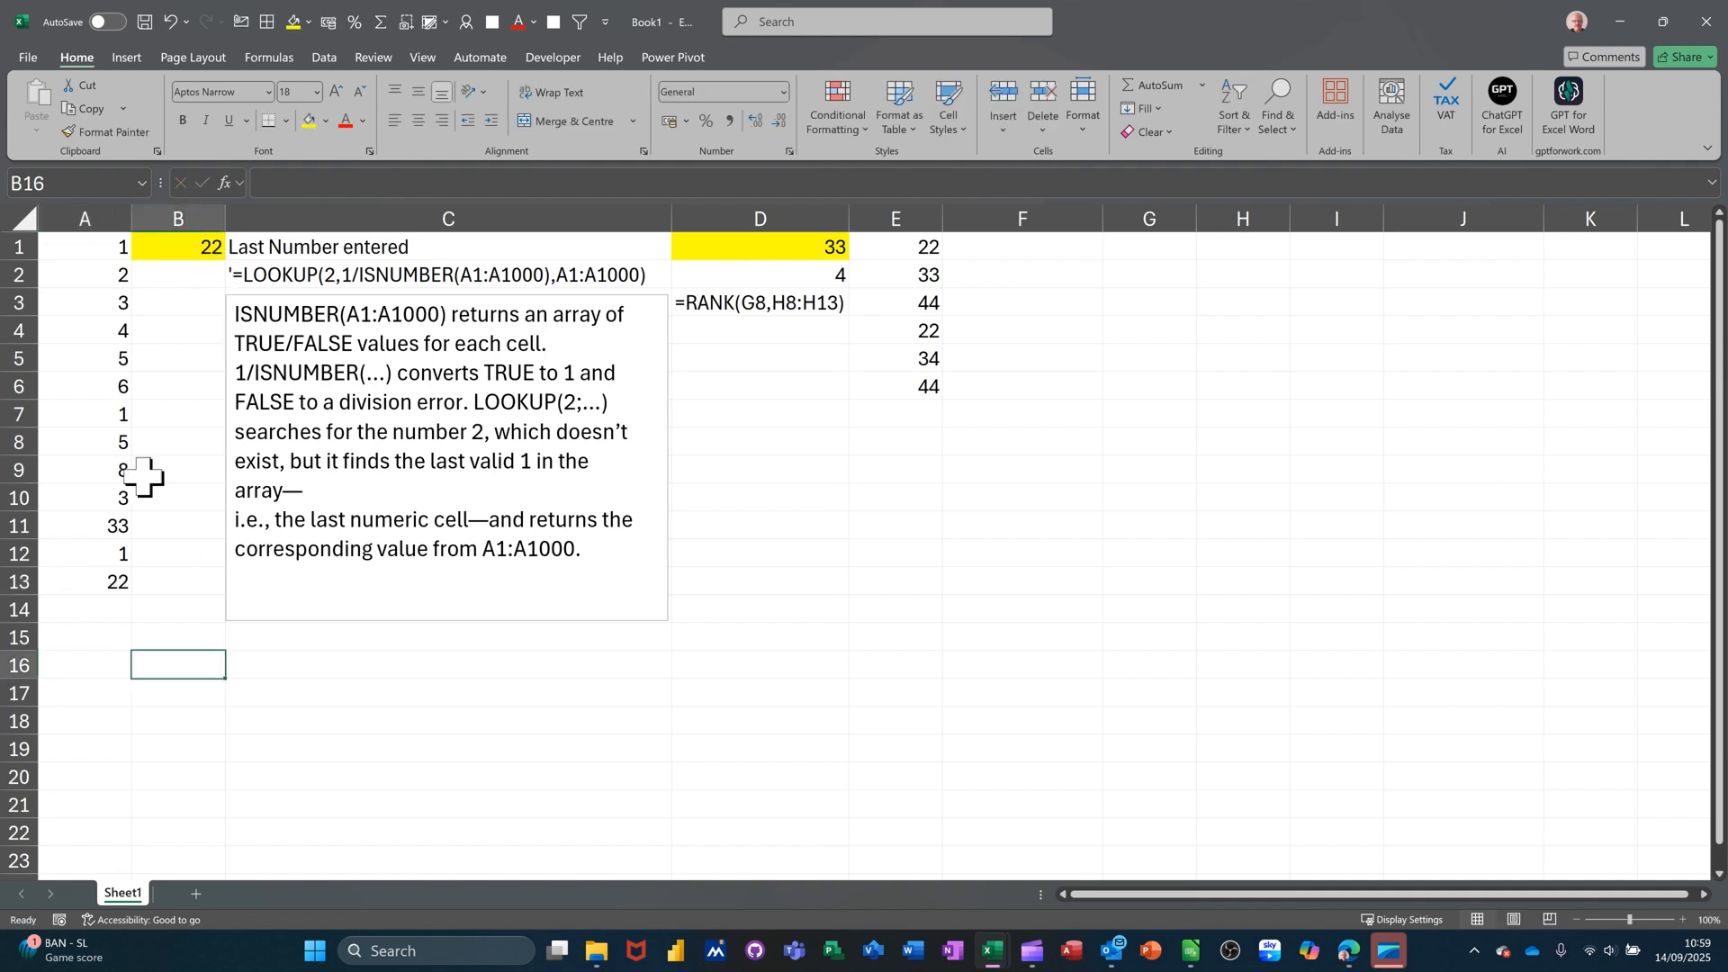
Step: Clear the numbers in A9:A13, and undo the deletion
drag(101, 473, 88, 586)
key(Delete)
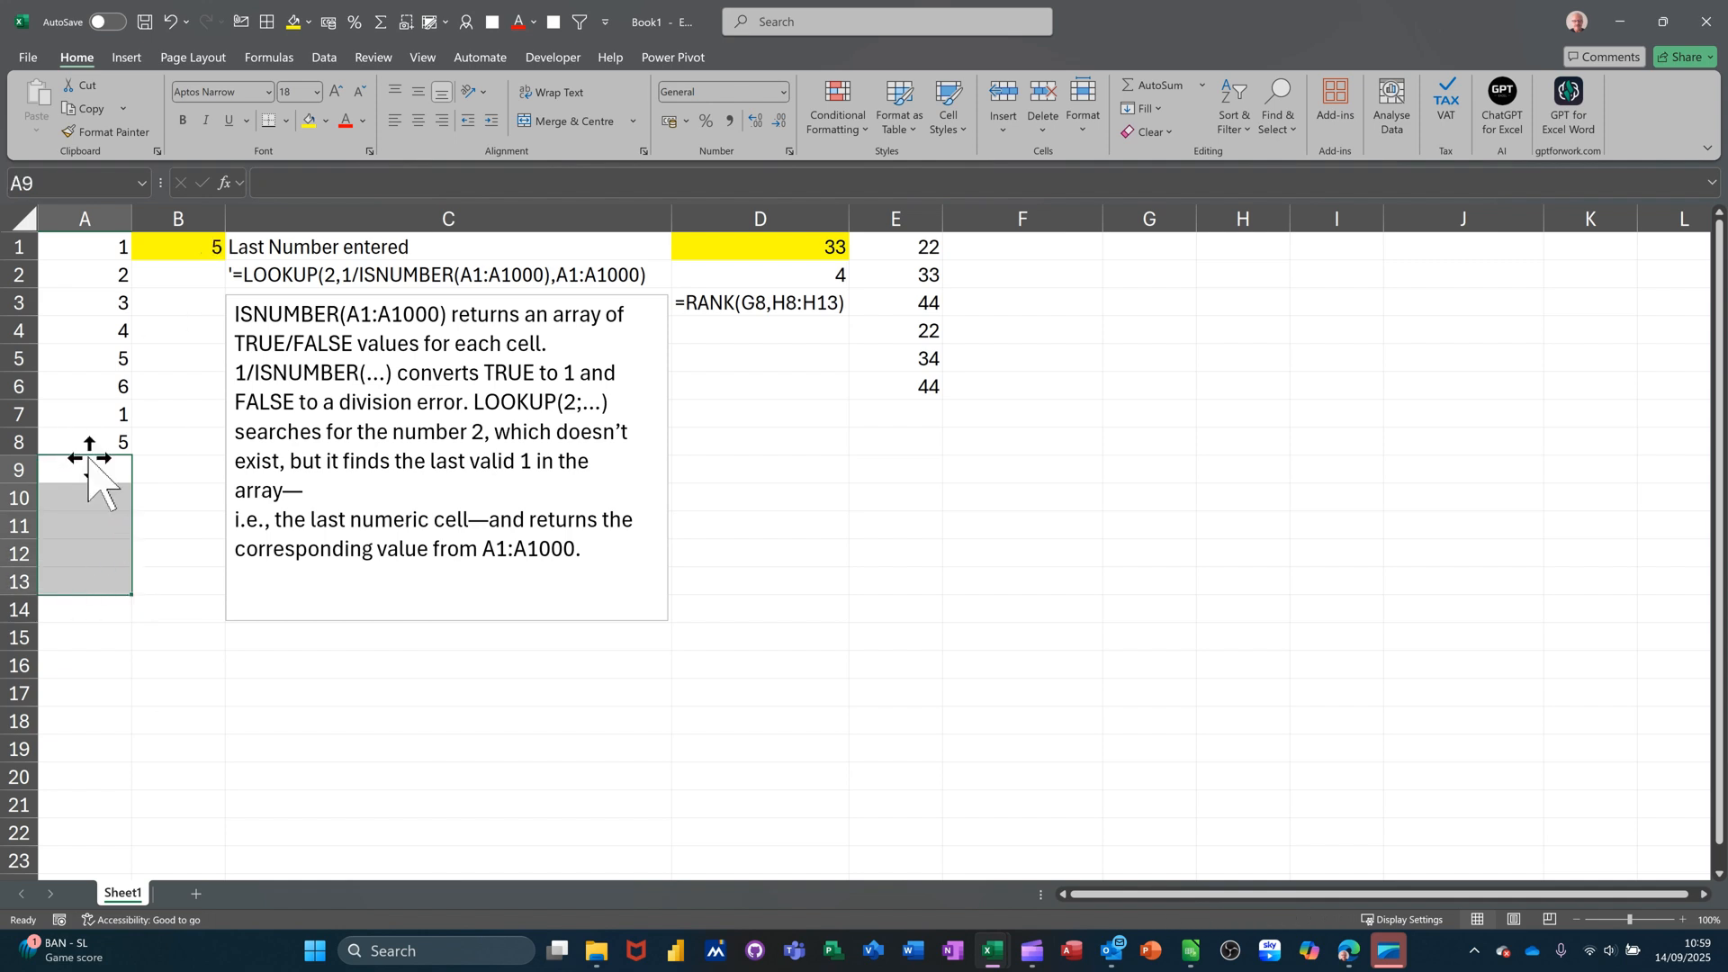
key(ctrl+z)
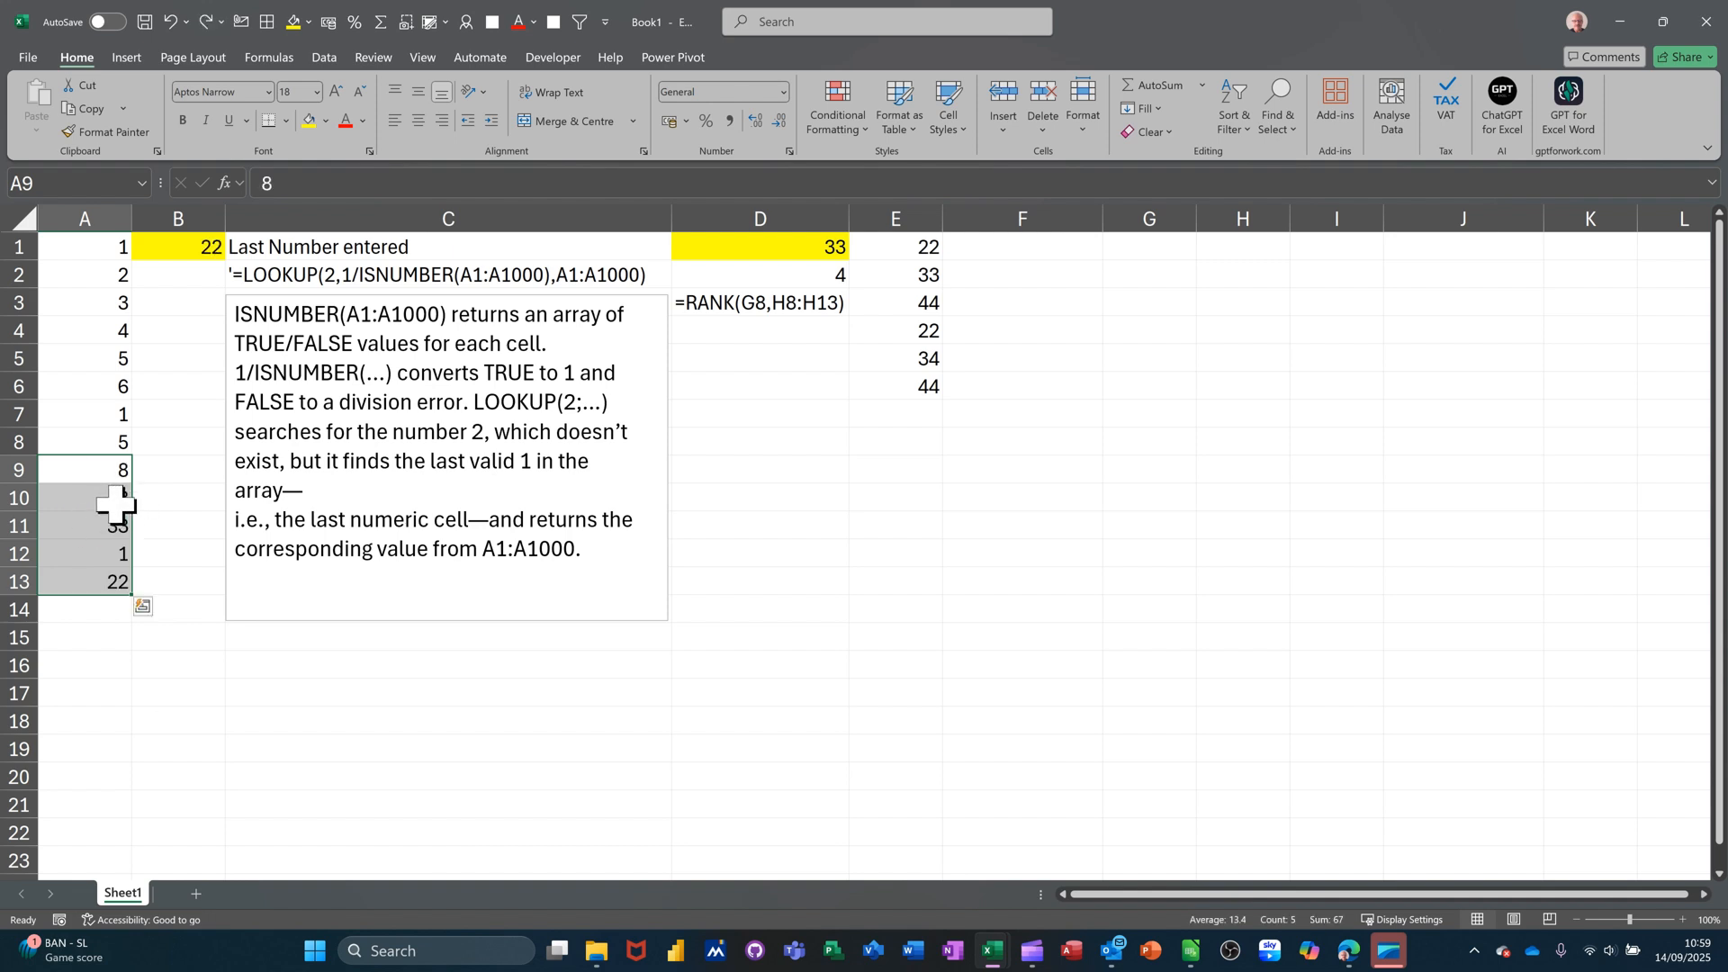
Step: Set the number to rank in cell D1 to 44
click(770, 254)
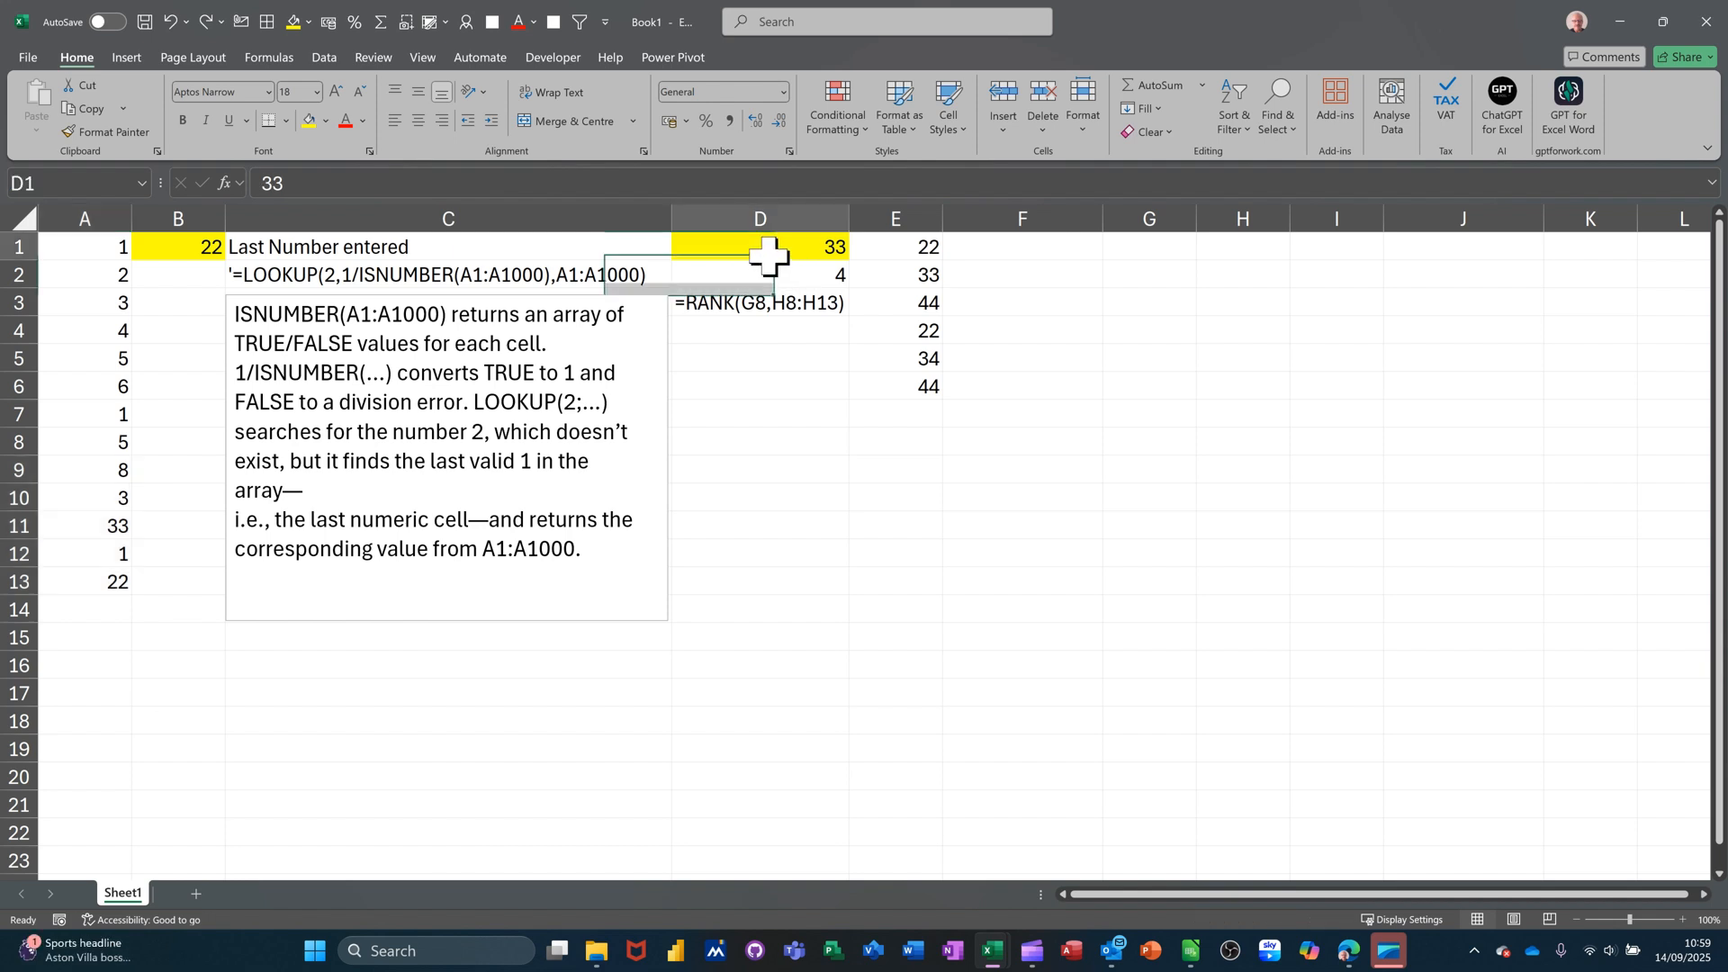
text(44)
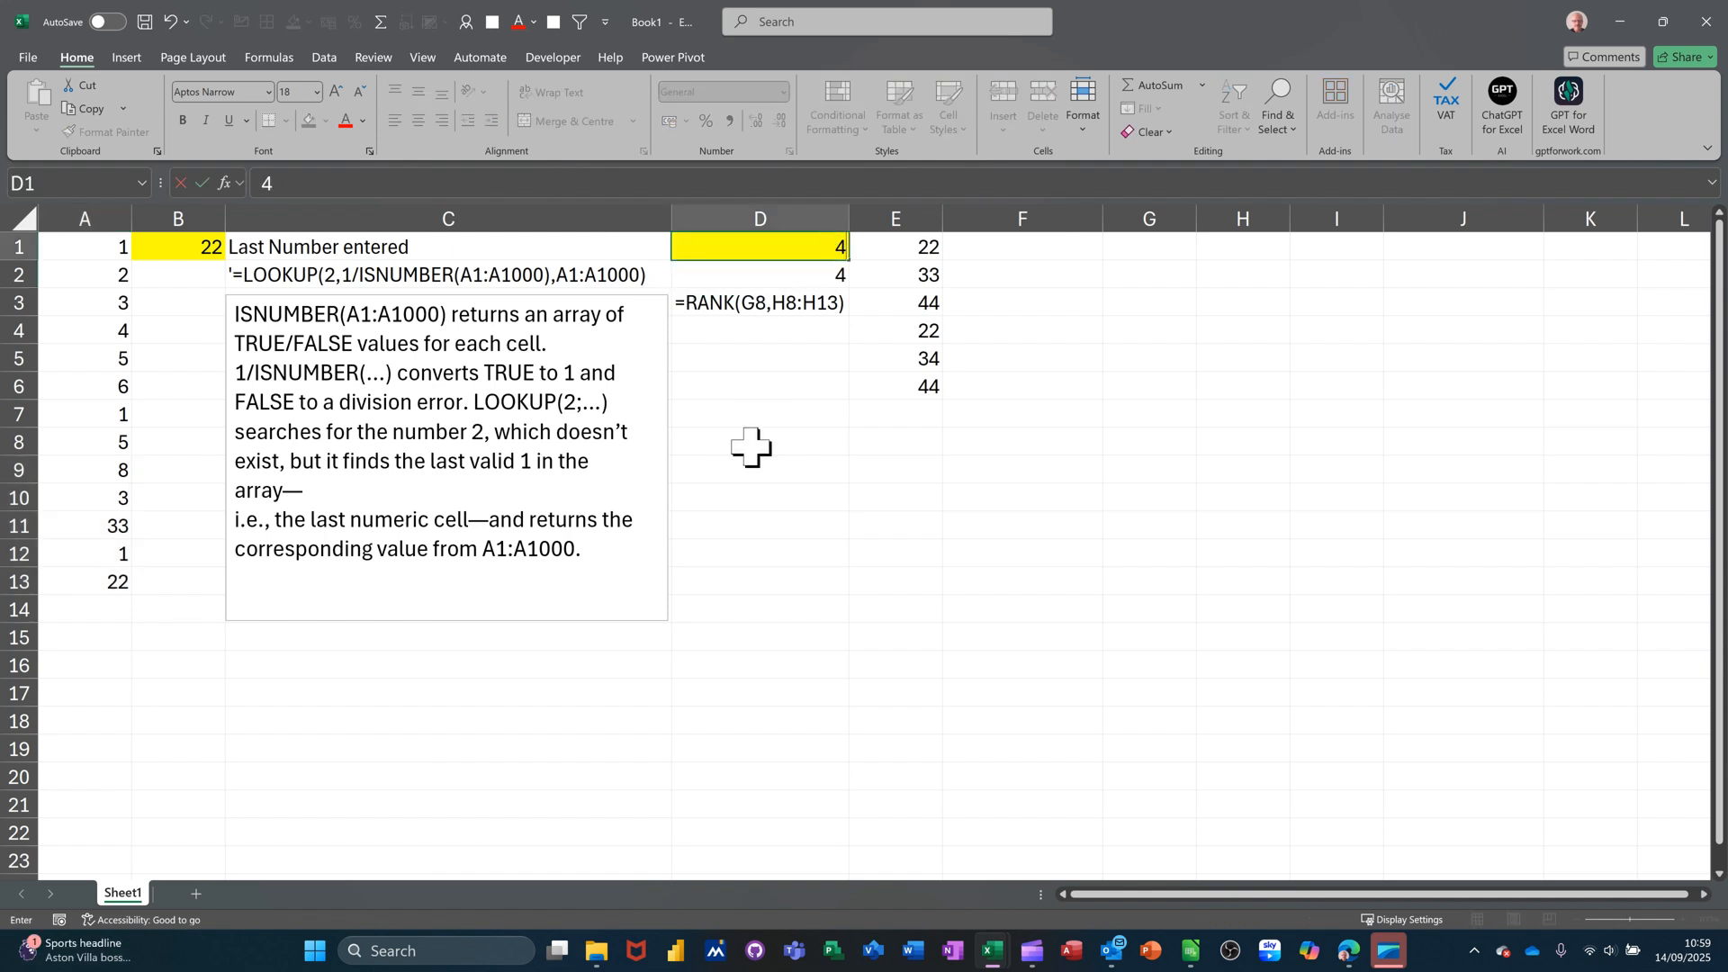
click(794, 406)
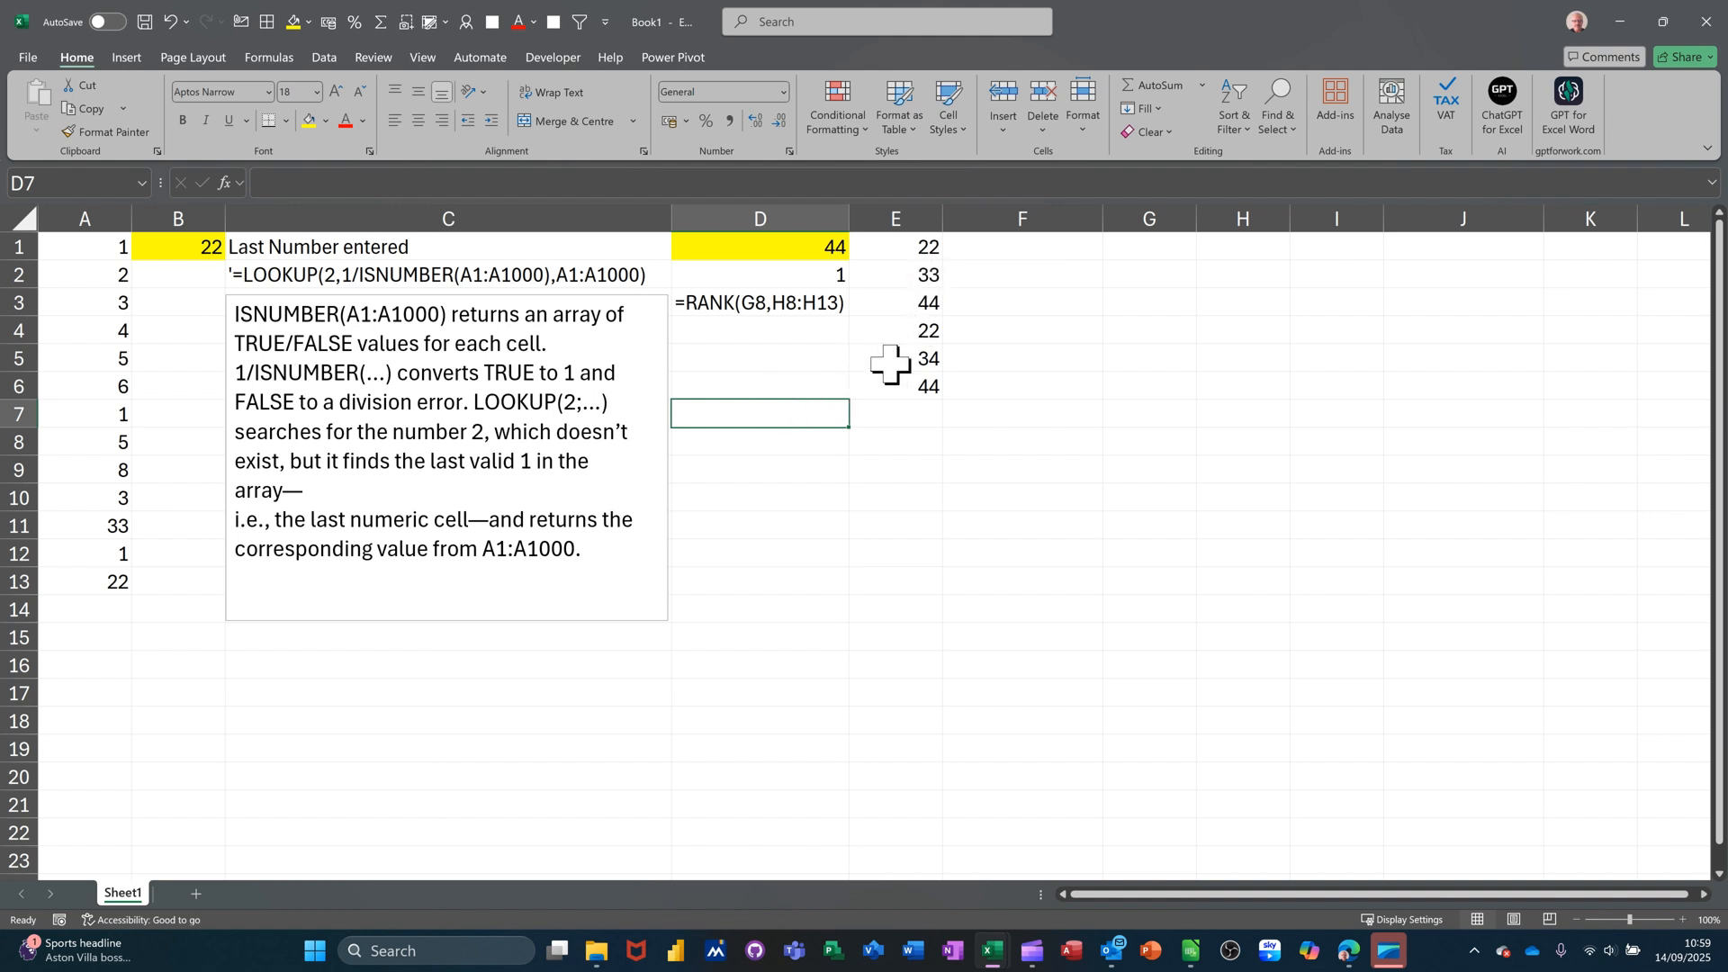
Step: Enter the formula =RANK(D1,E1:E6) in cell D5 to rank D1 within the column E numbers
click(777, 359)
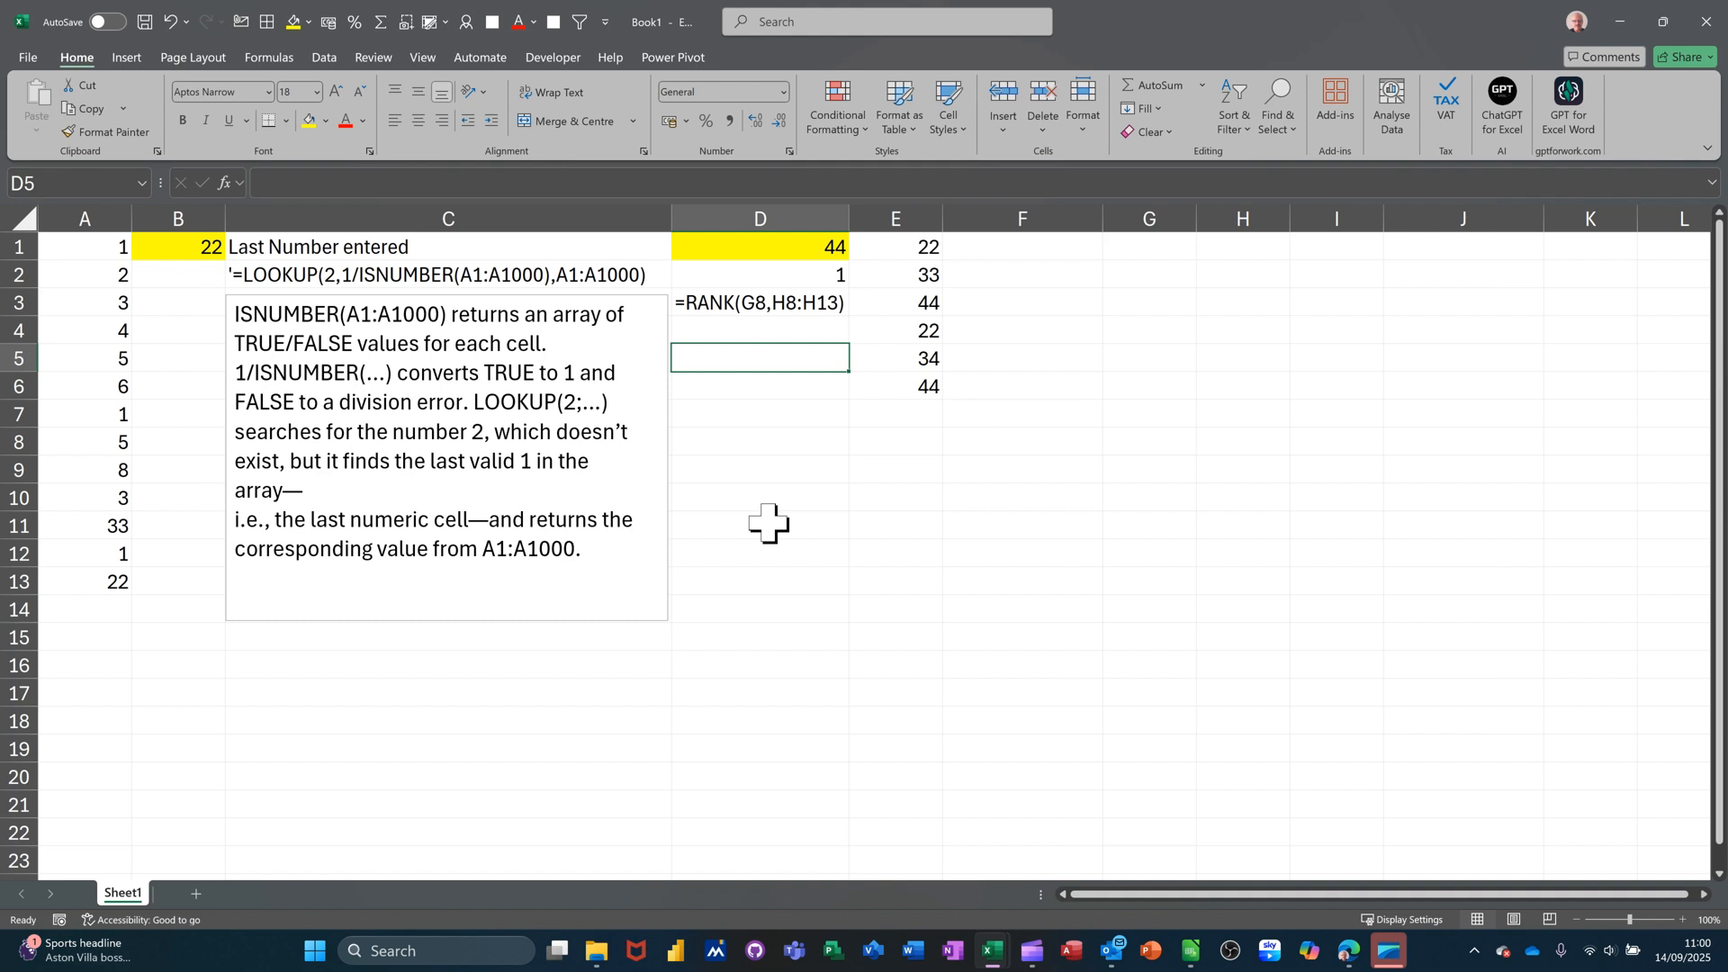
text(=ra)
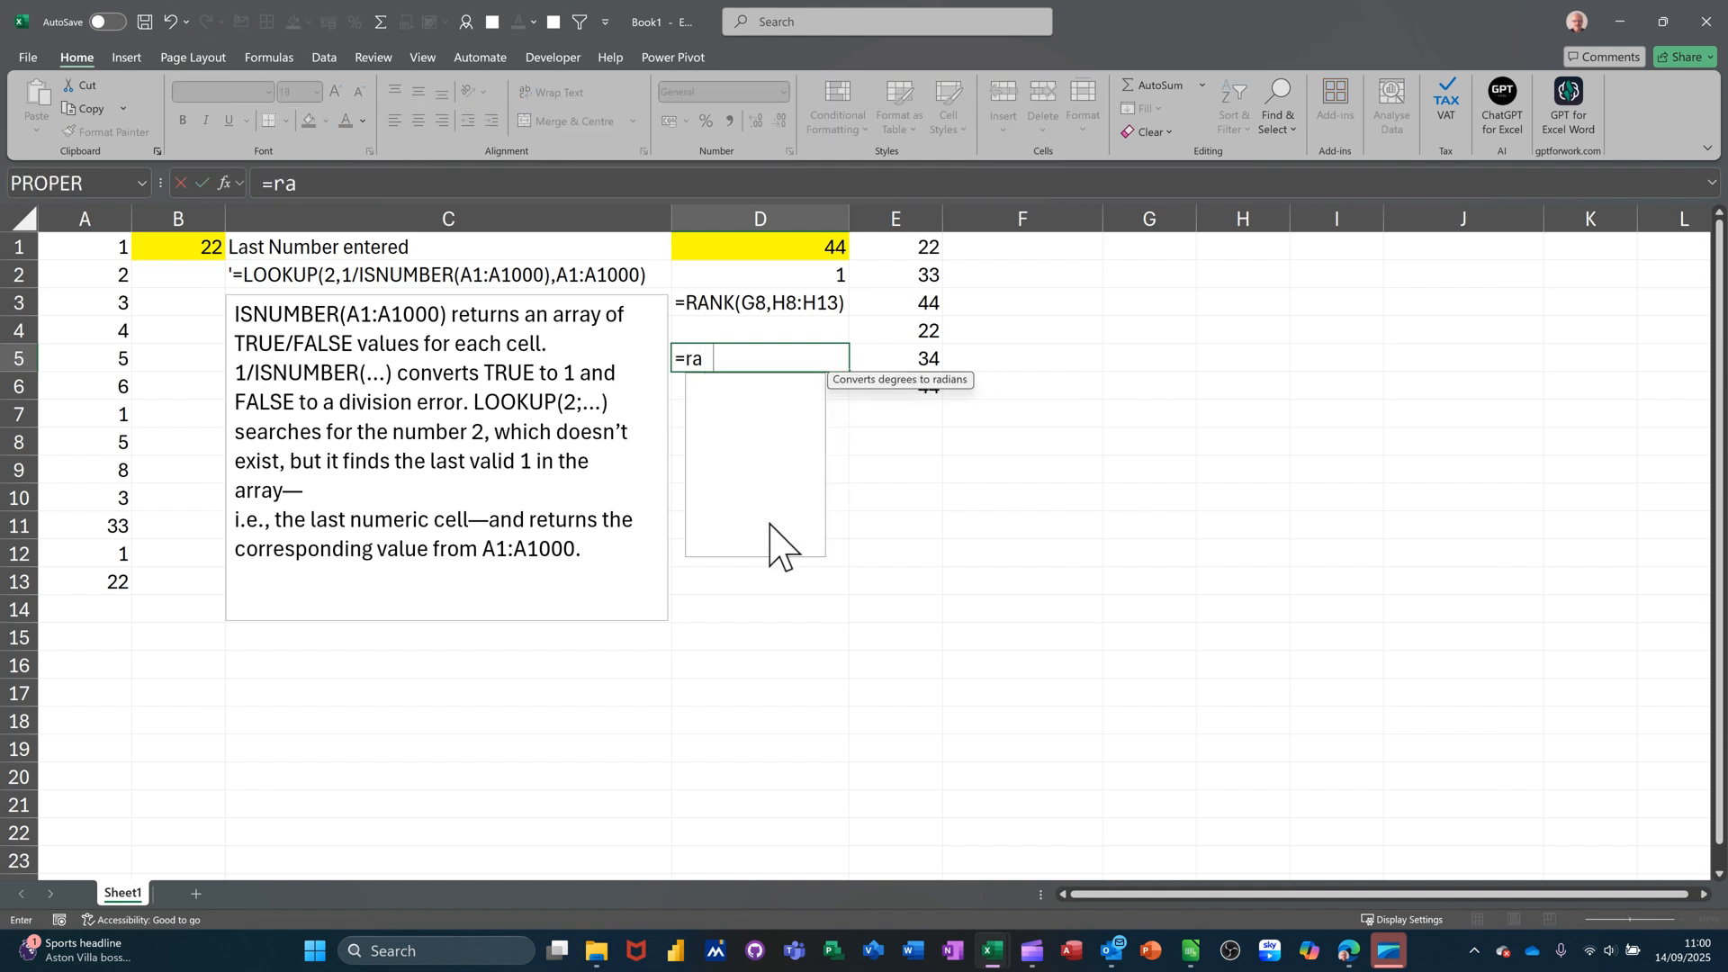
text(nk()
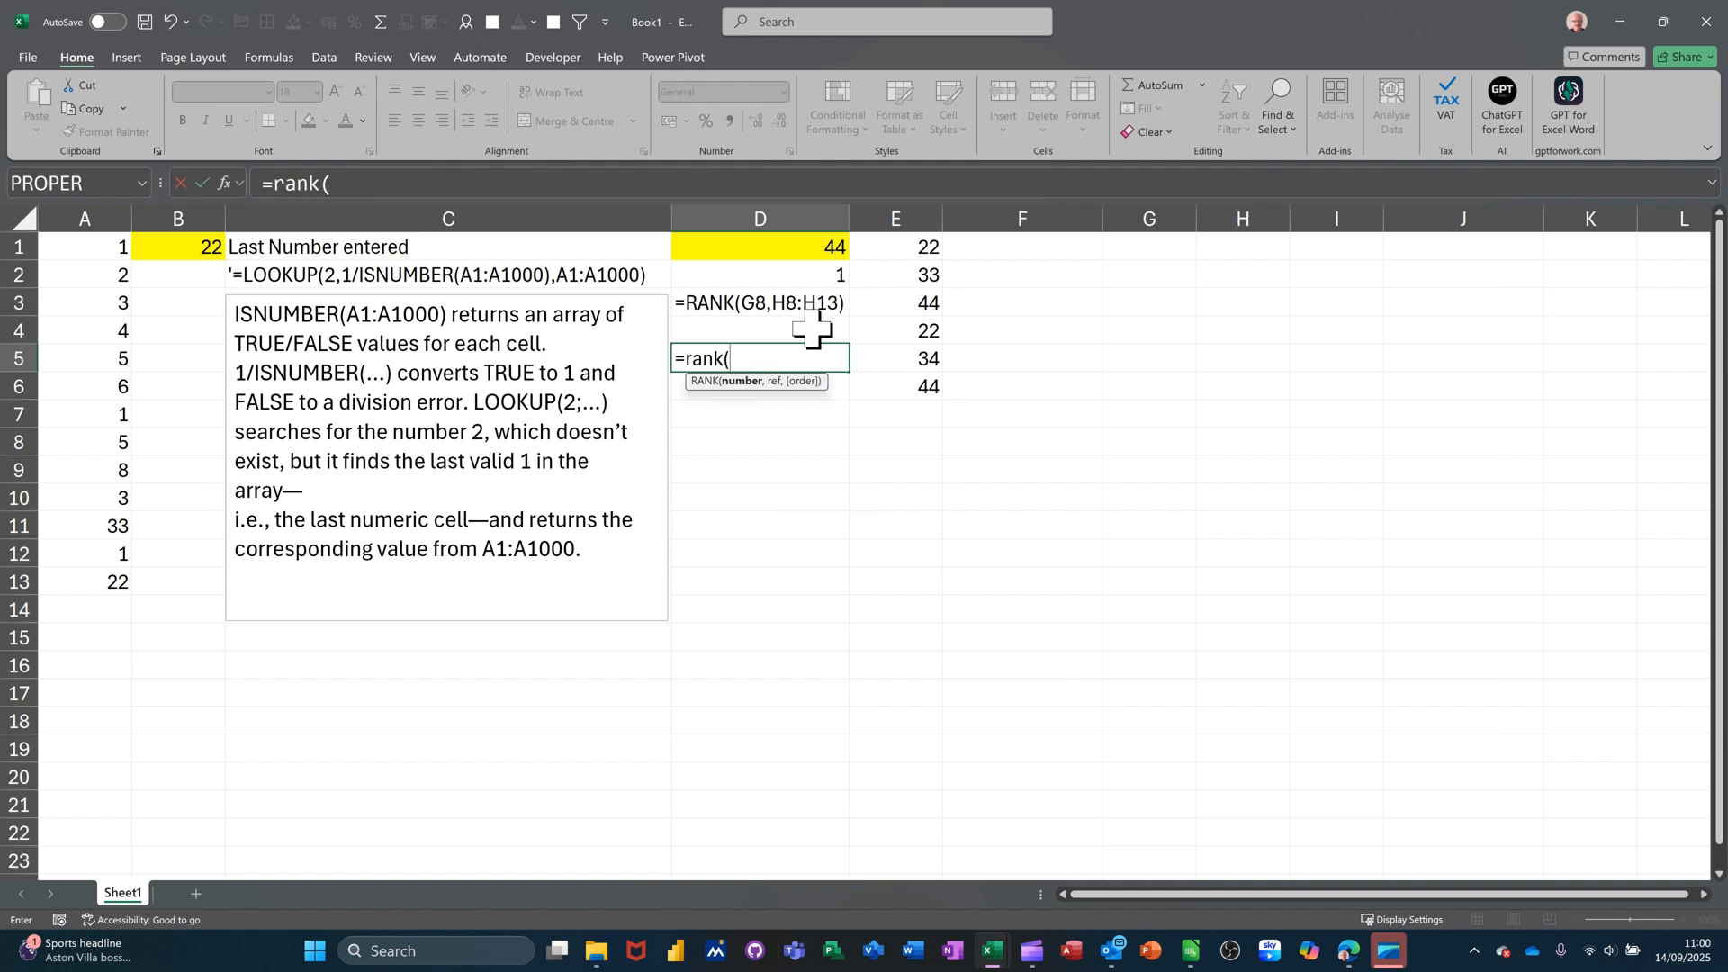
click(774, 248)
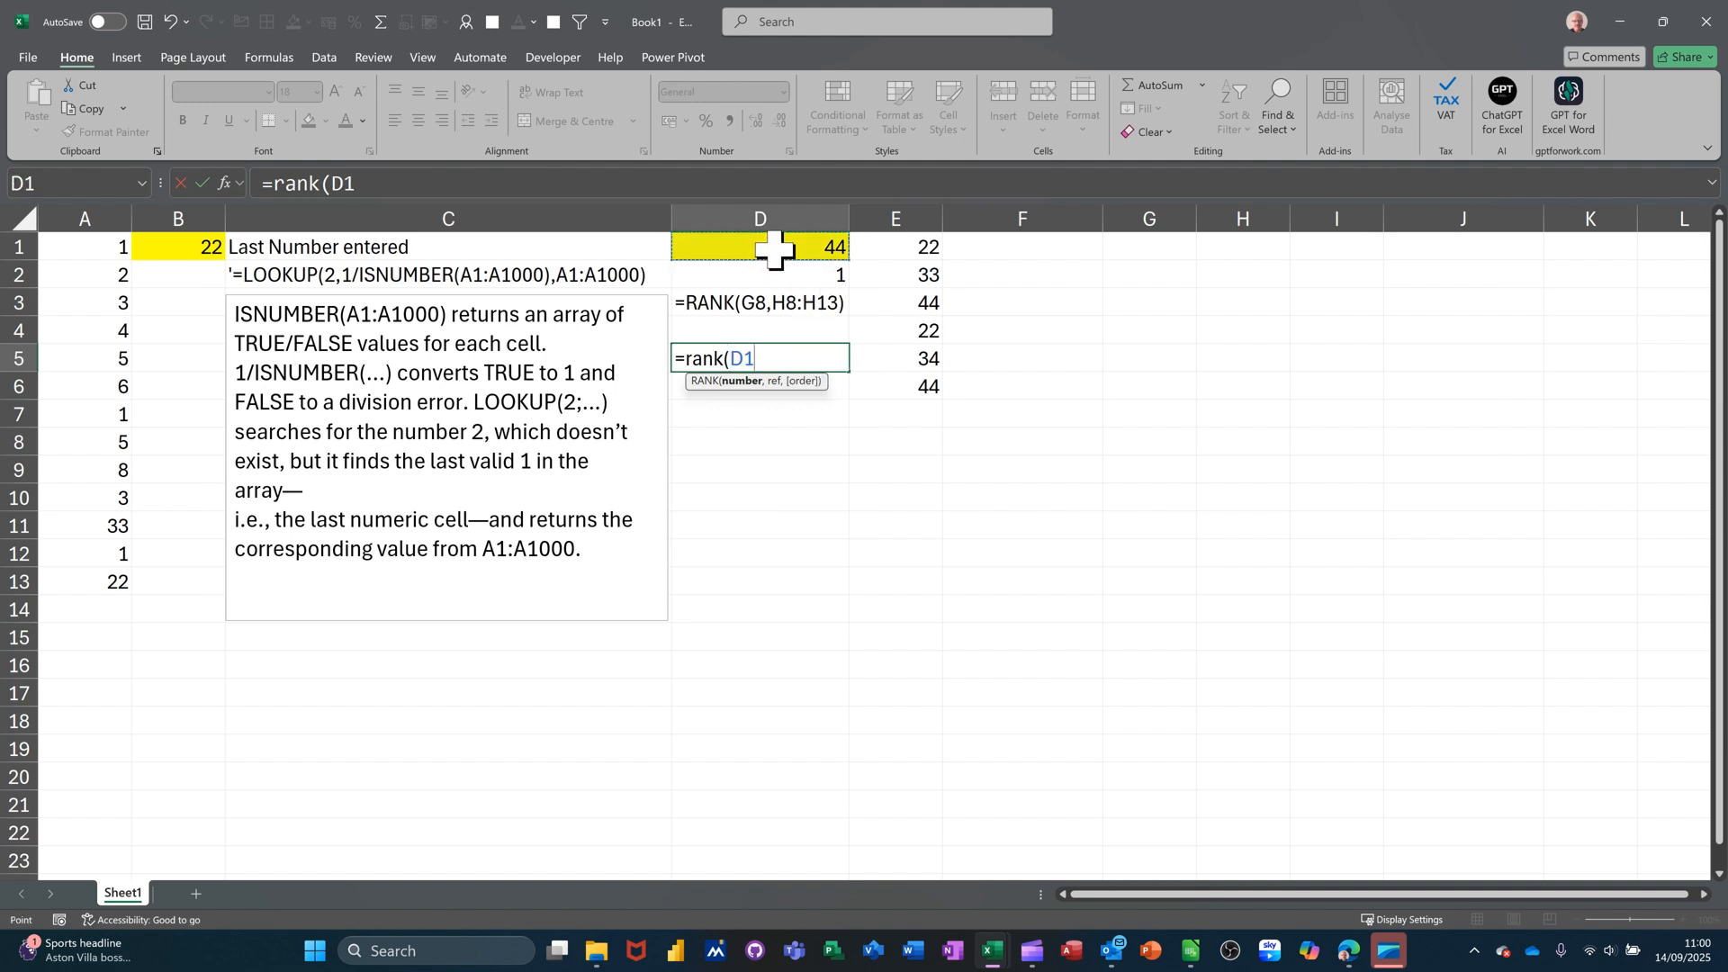
text(,)
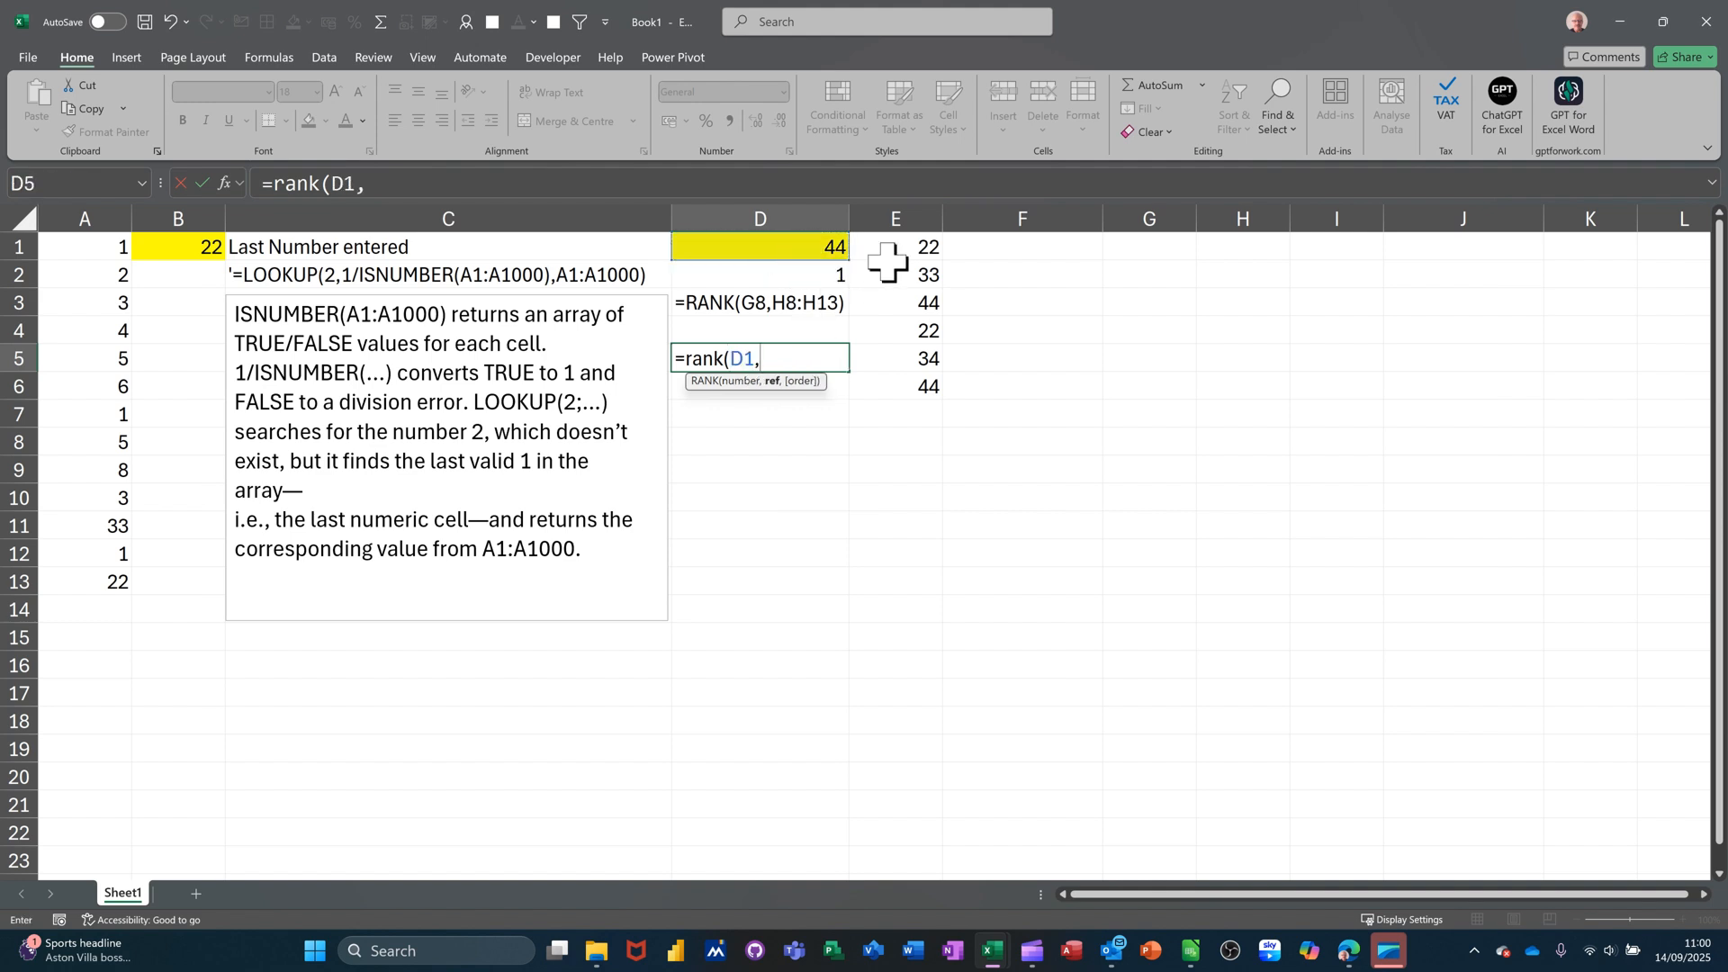
drag(894, 247, 889, 378)
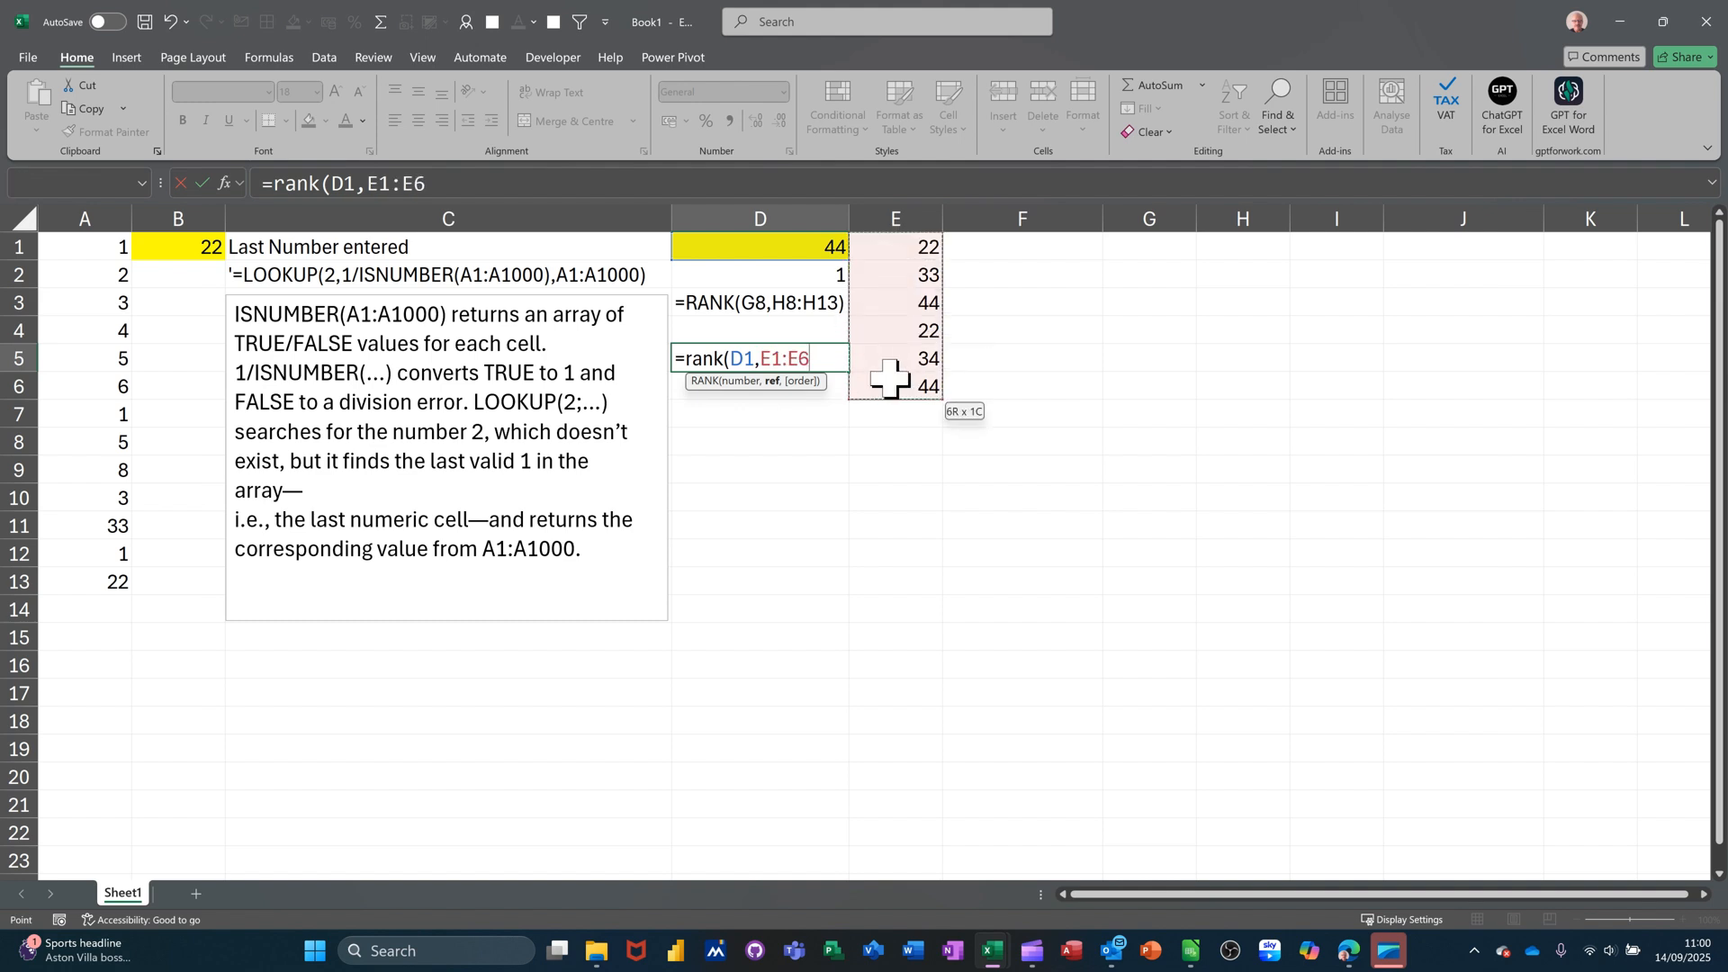
click(202, 183)
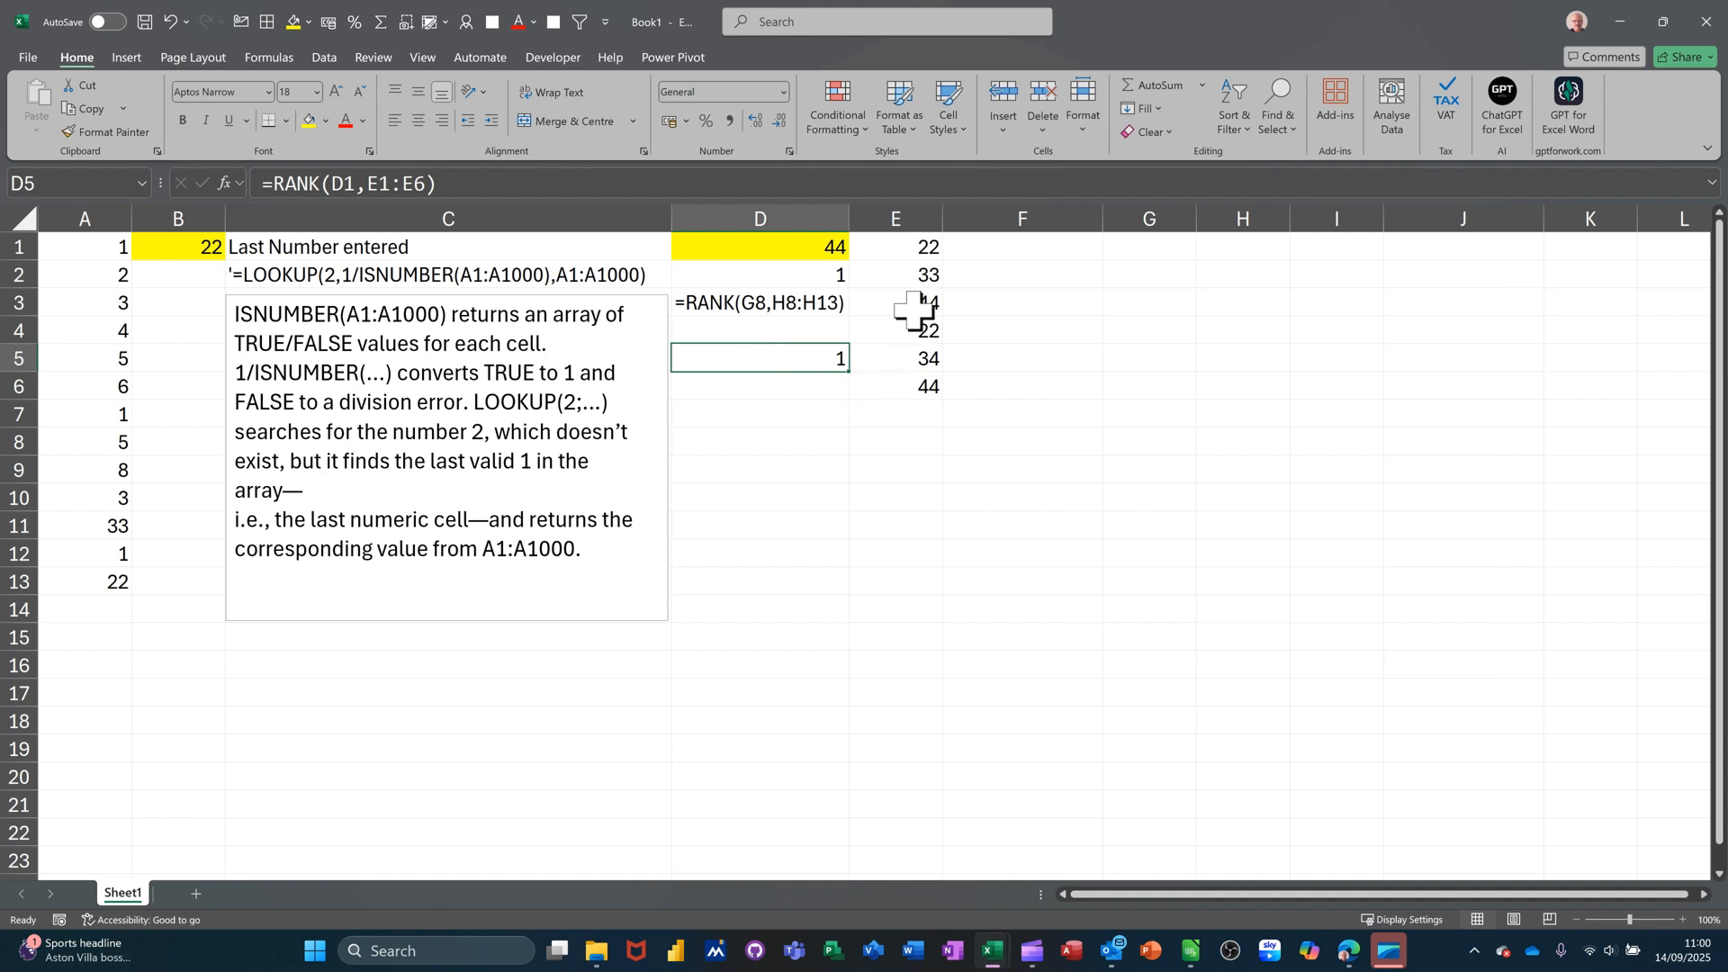
Step: Set cell D1 to 245, a number outside the column E list, and check the rank formula in D5
click(783, 254)
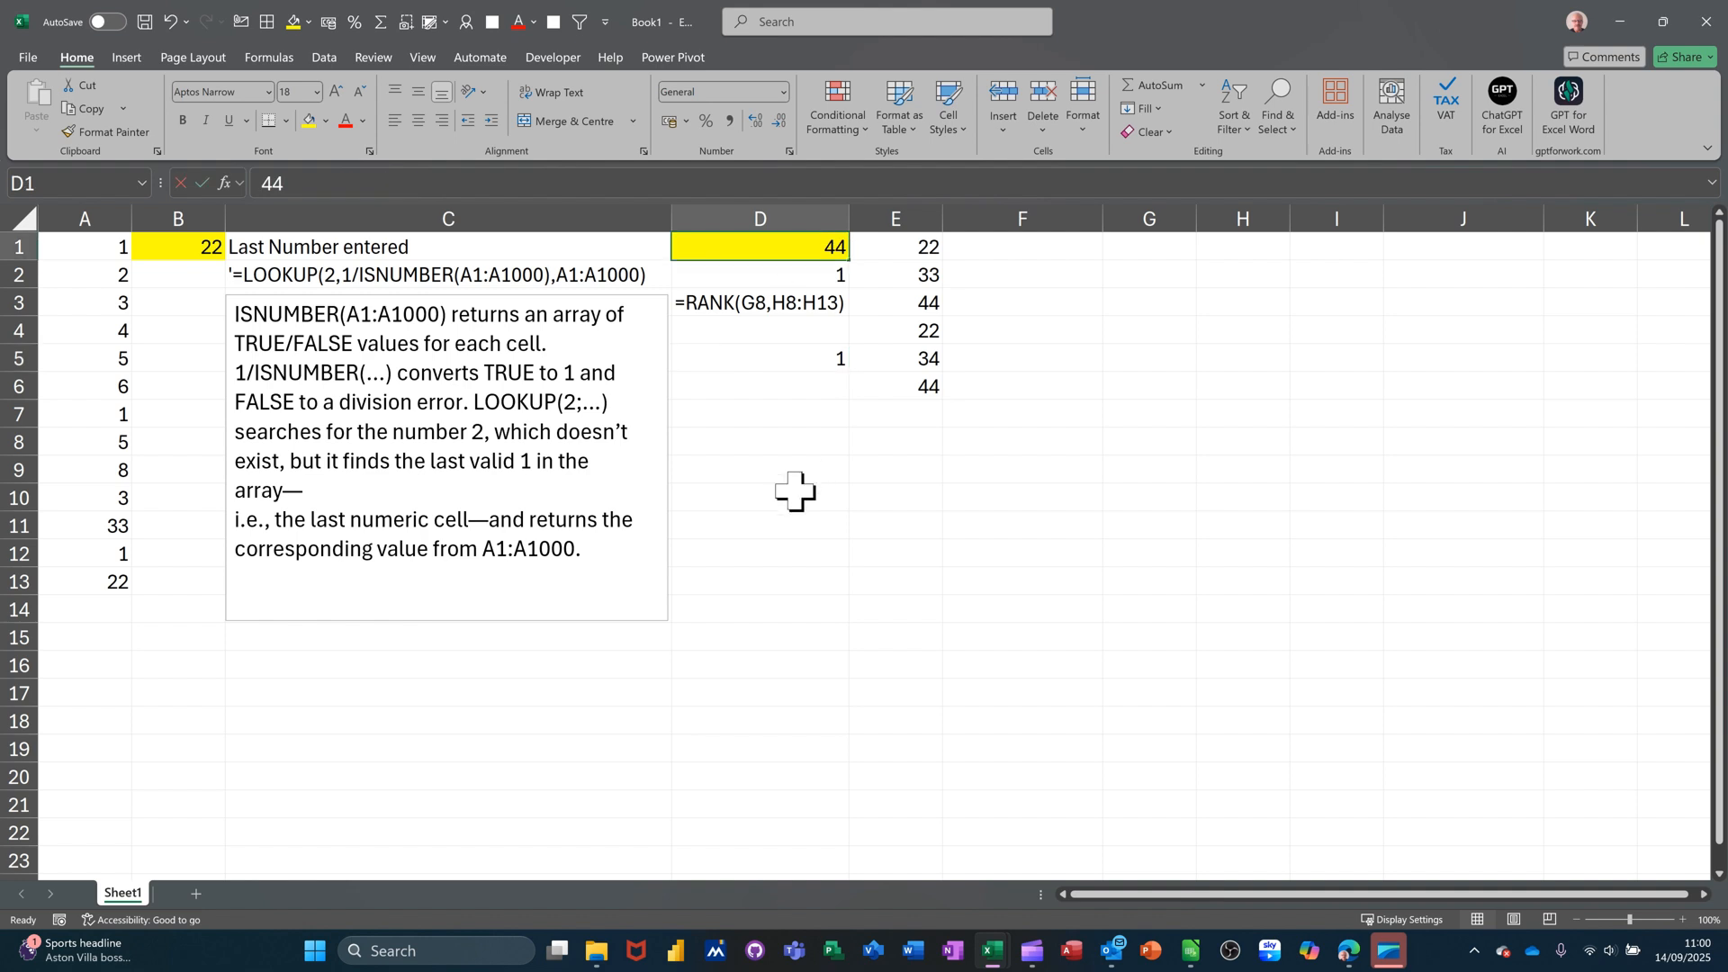
text(245)
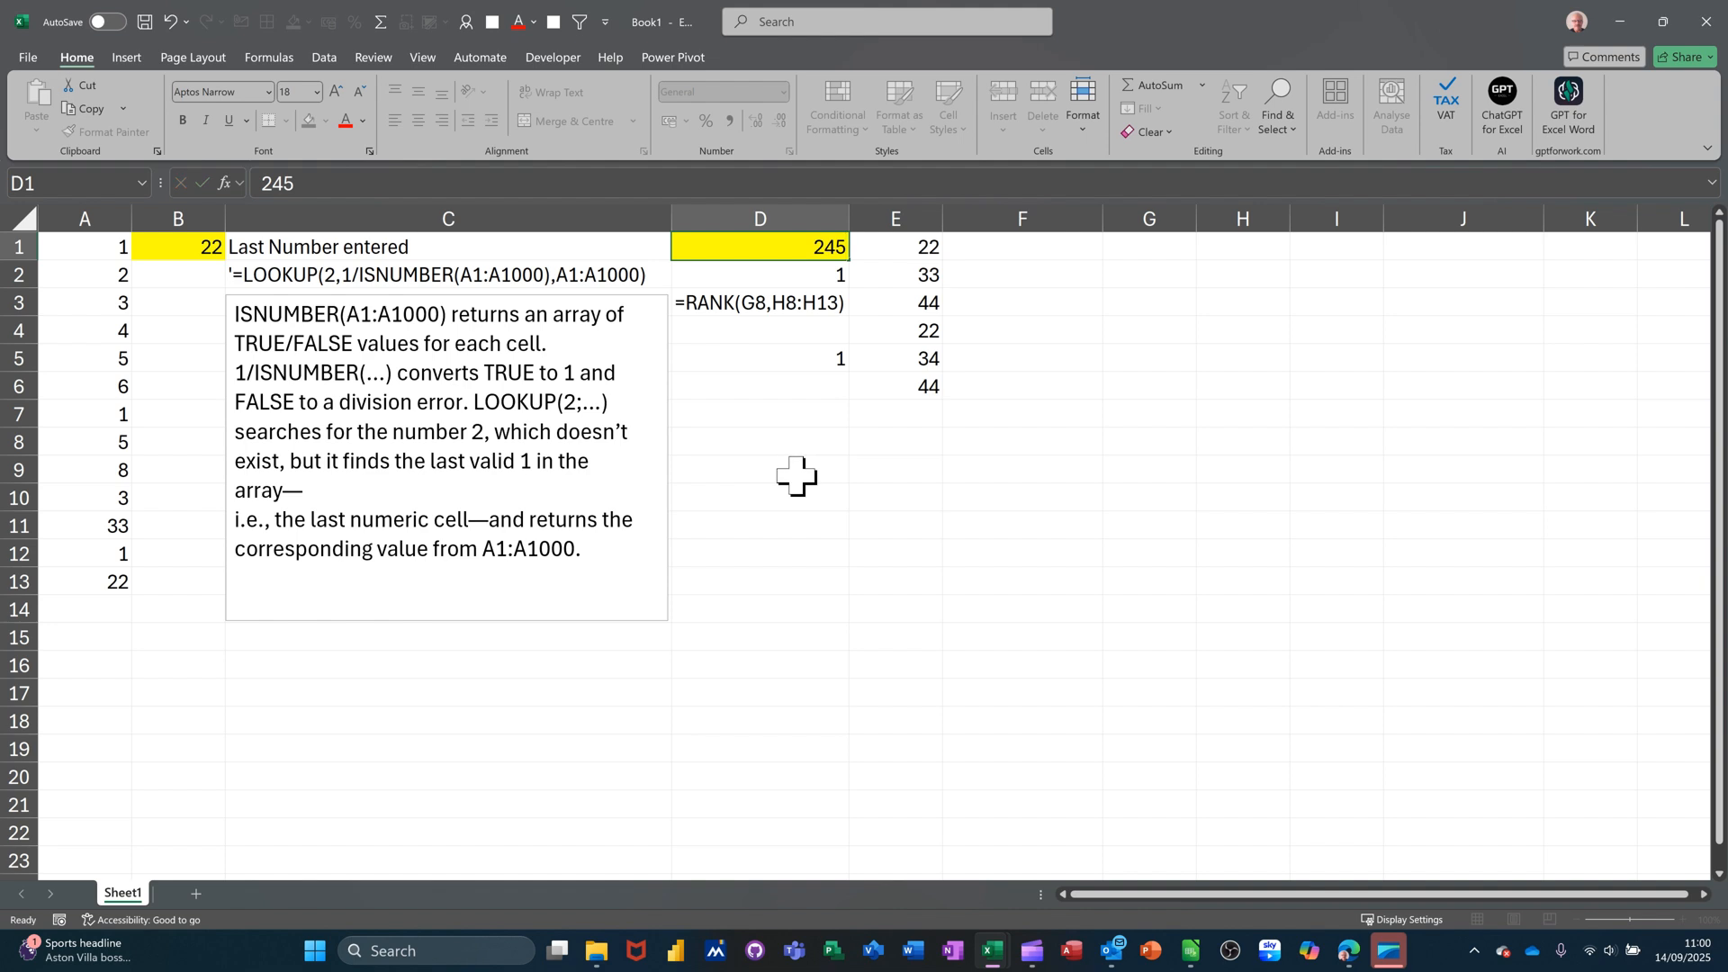
click(796, 475)
click(837, 359)
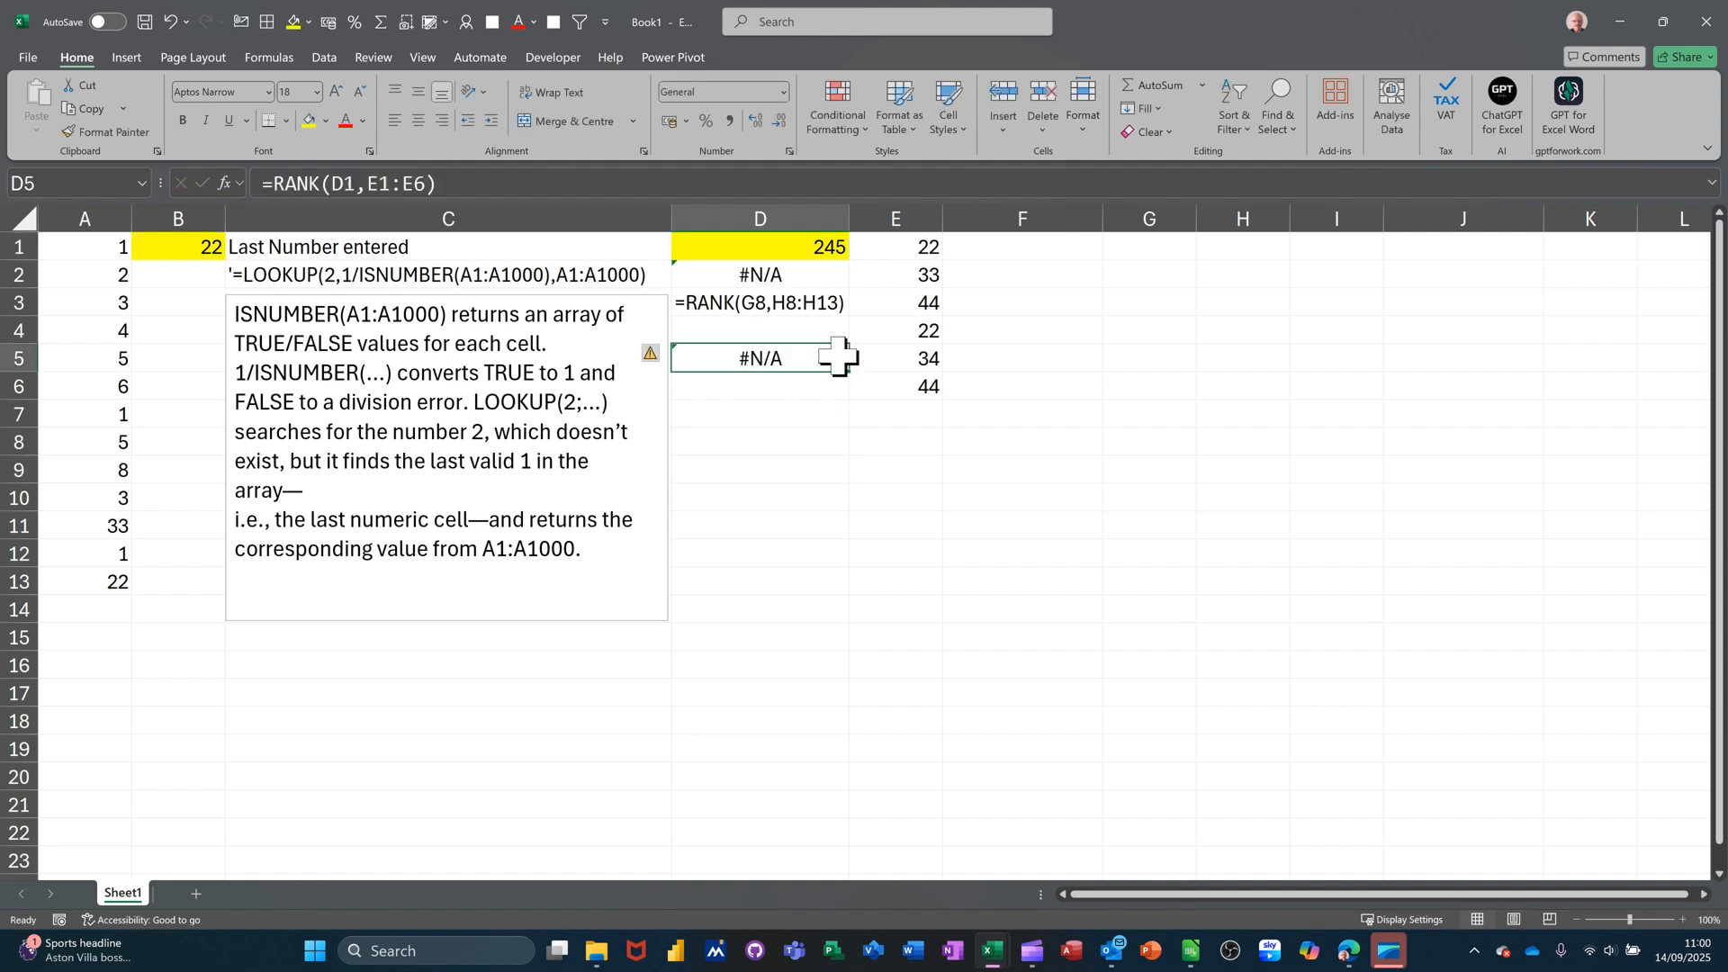
Step: Set cell D1 to 22 and check the rank formula in D5
click(805, 252)
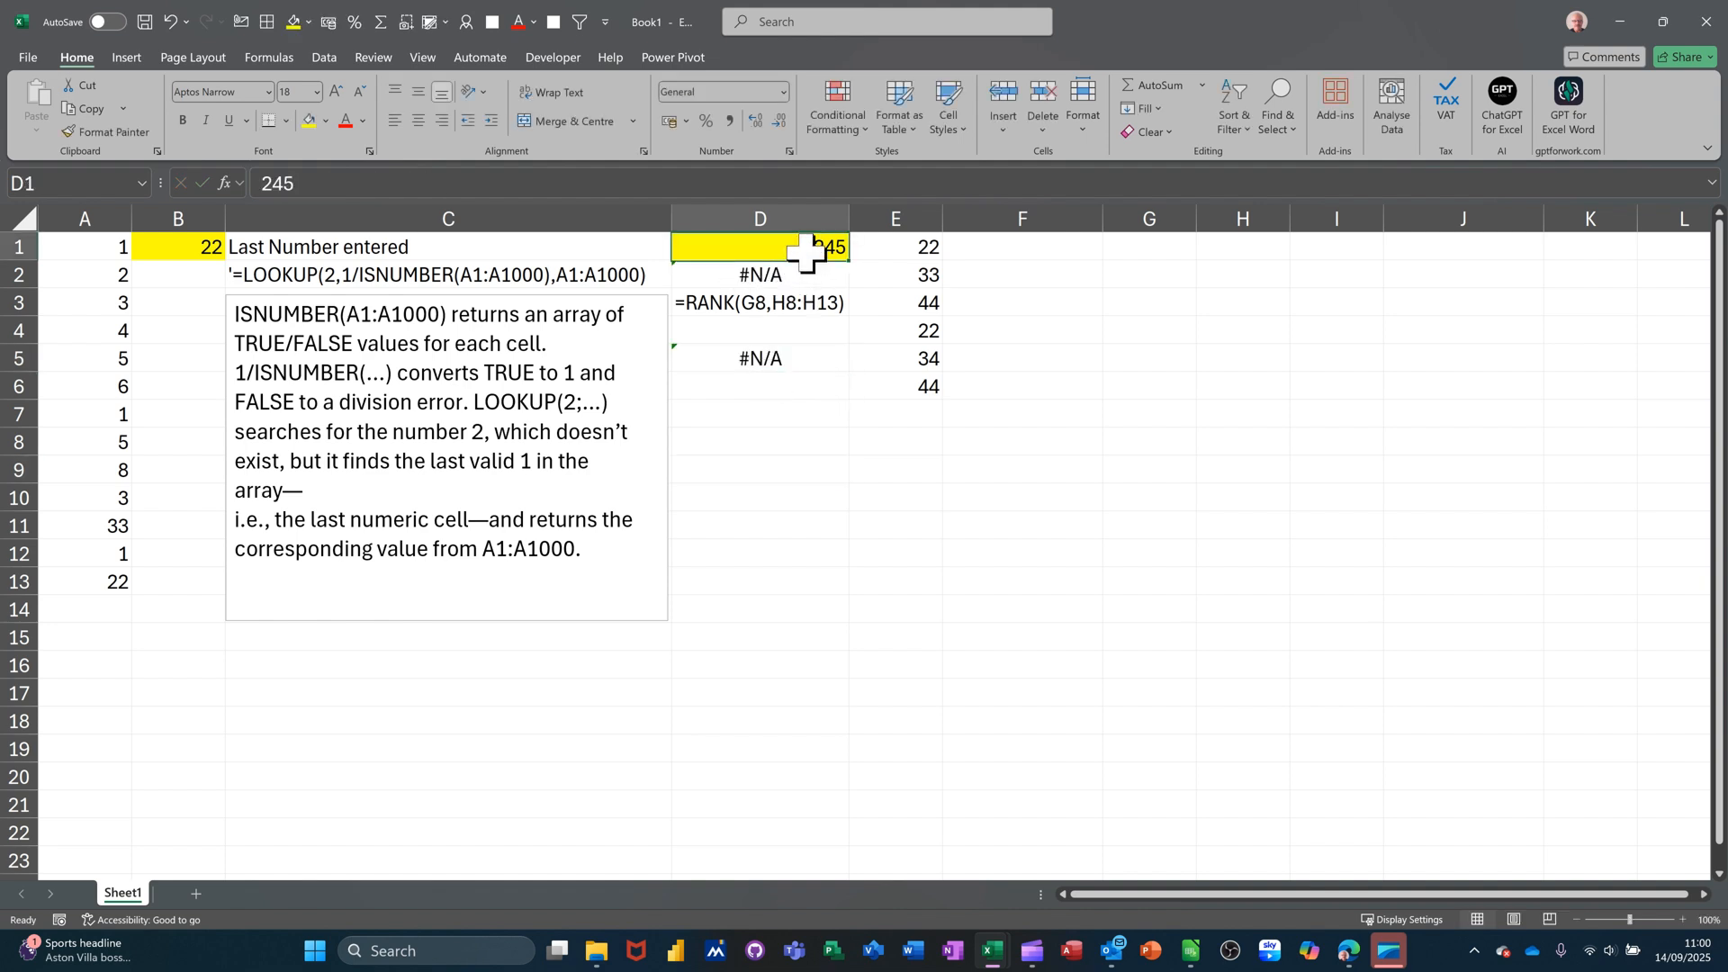
text(22)
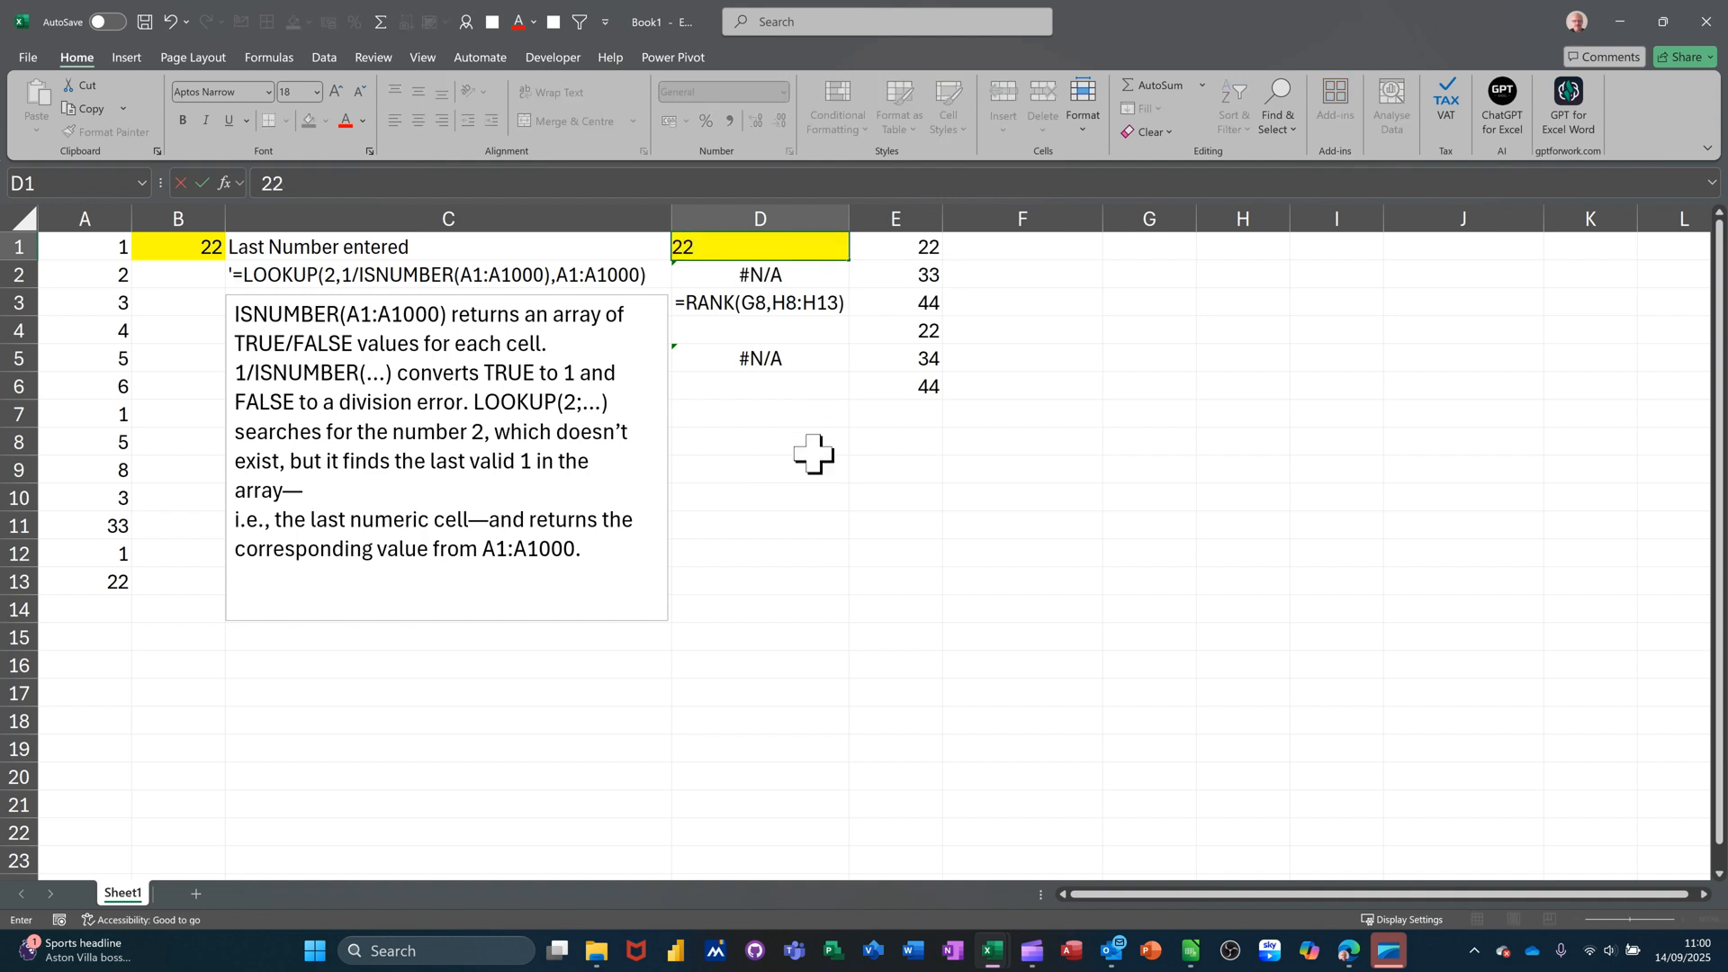
click(810, 443)
click(800, 361)
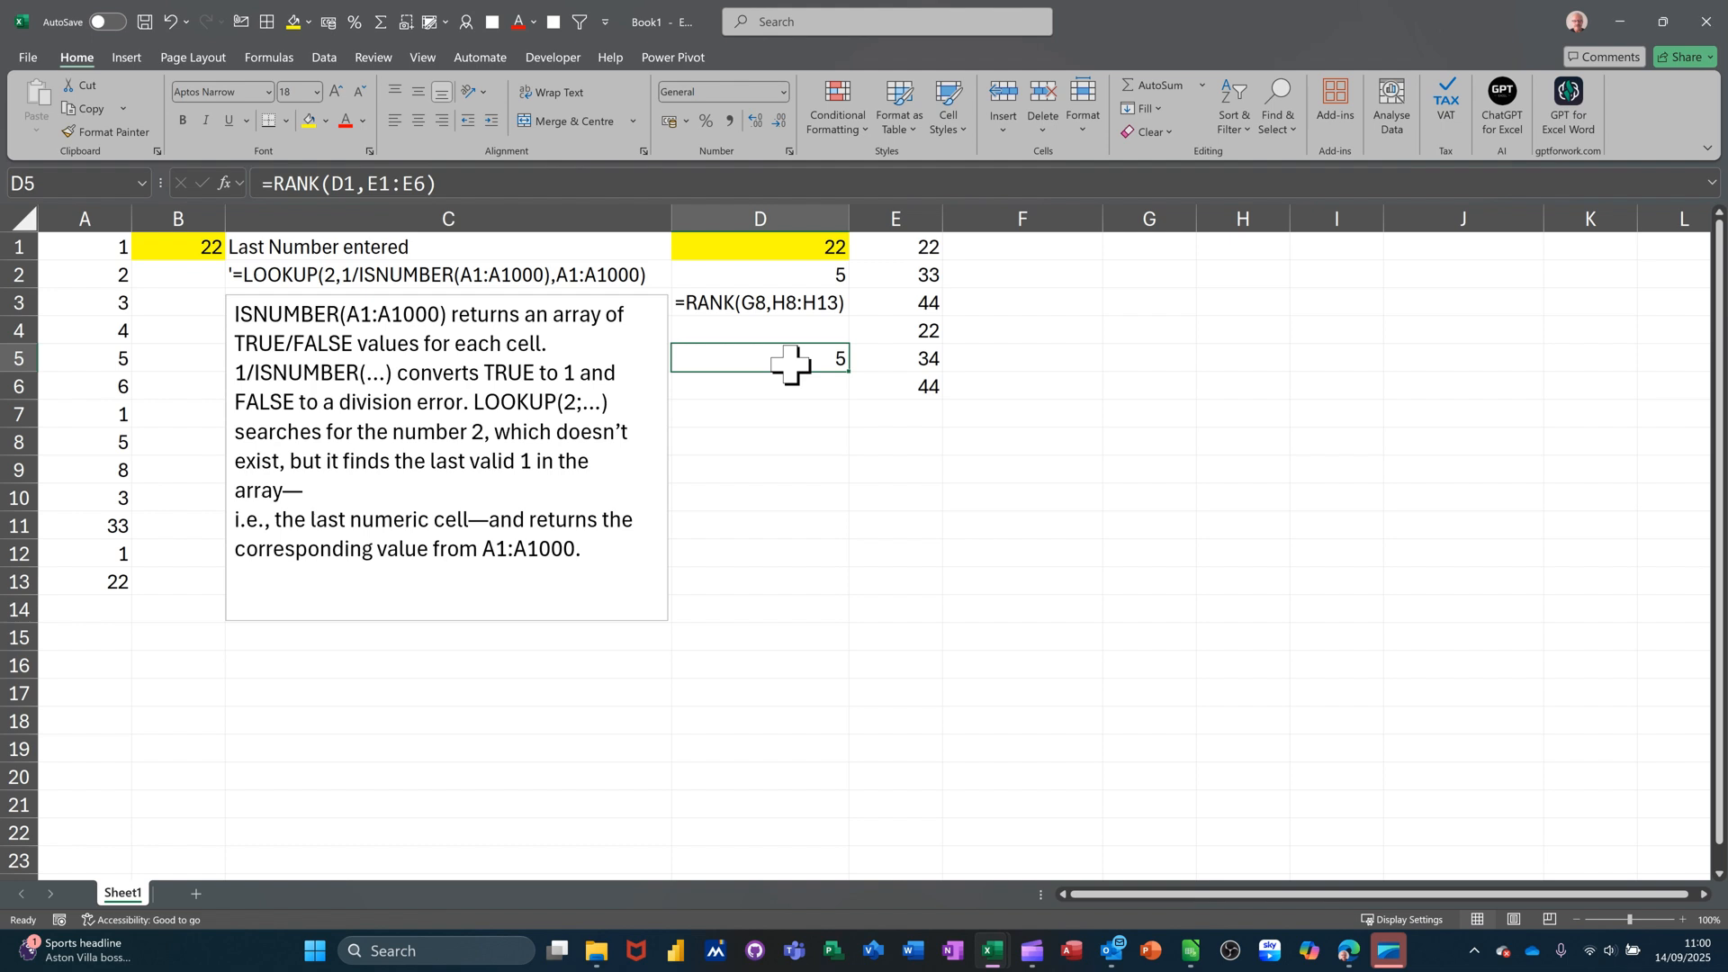
Step: Change the number to rank in cell D1 back to 44
click(796, 253)
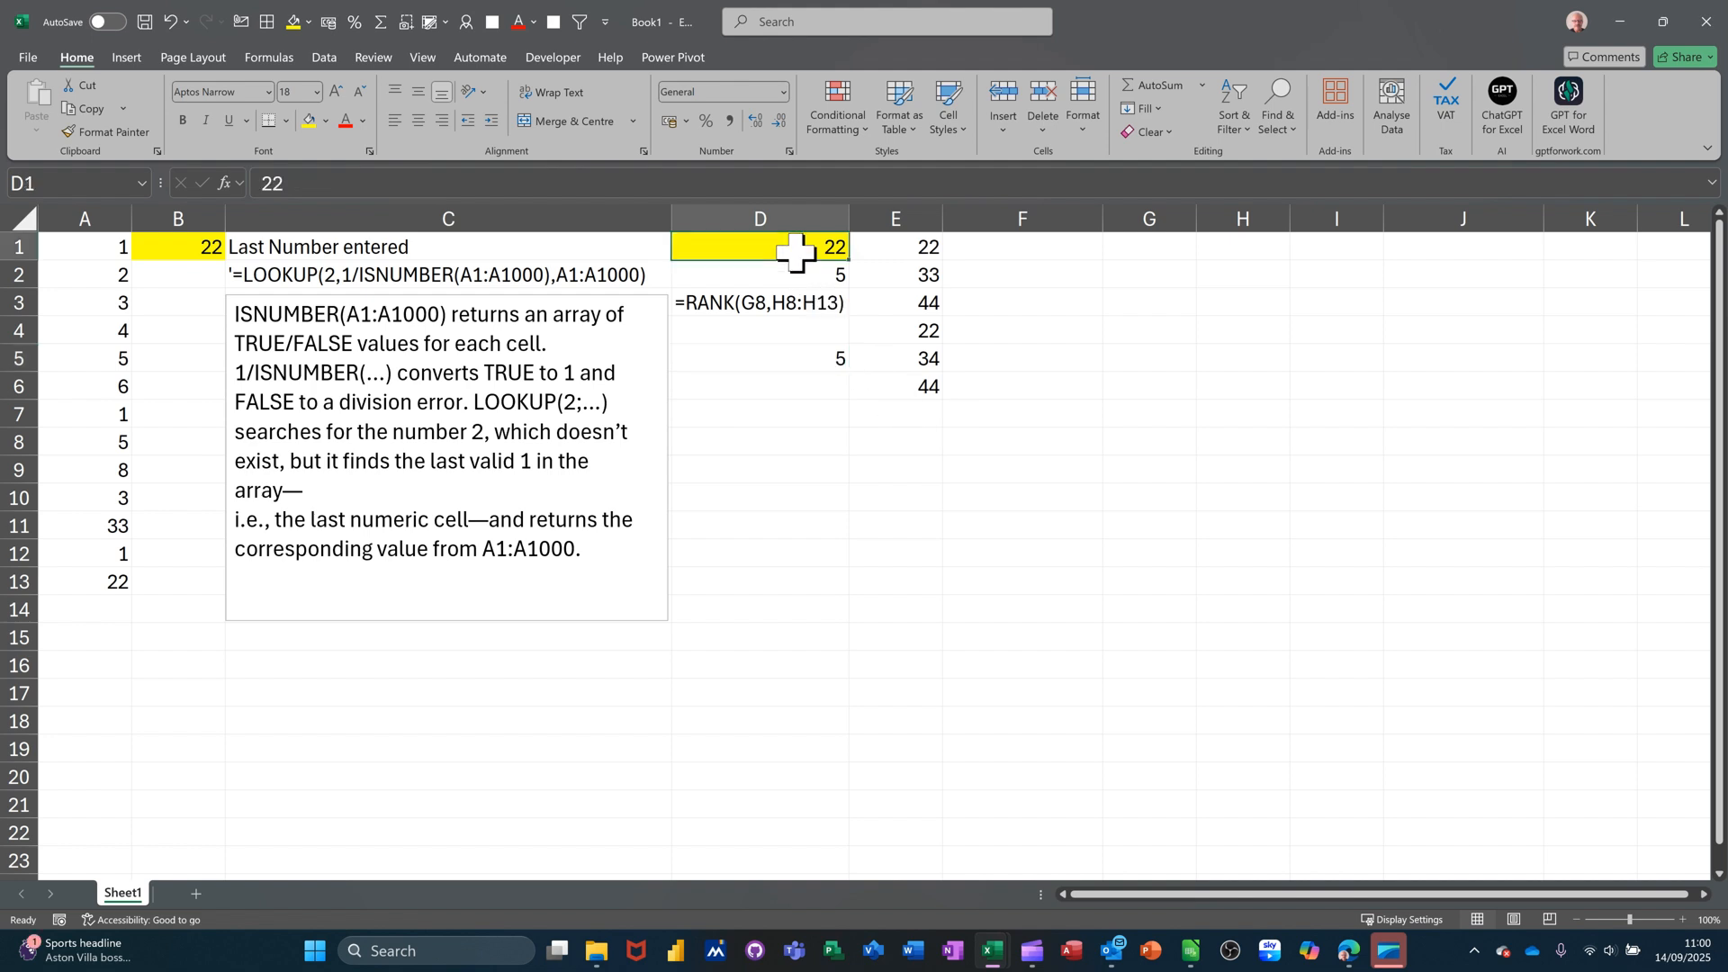
text(44)
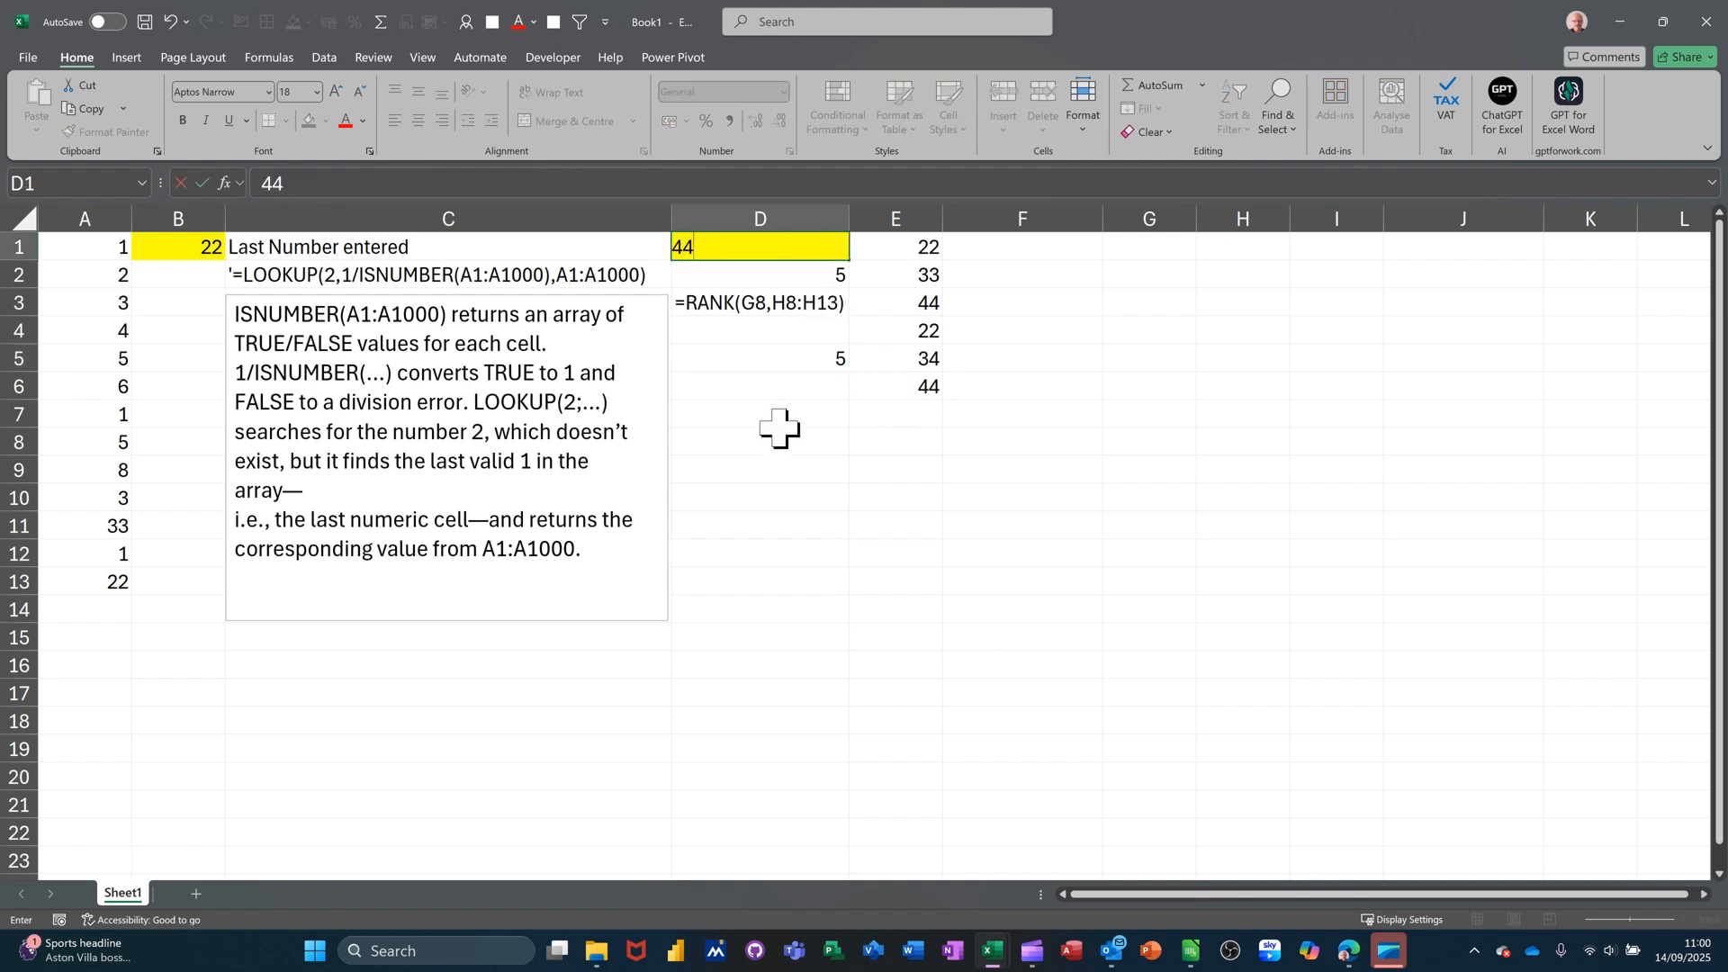
click(782, 419)
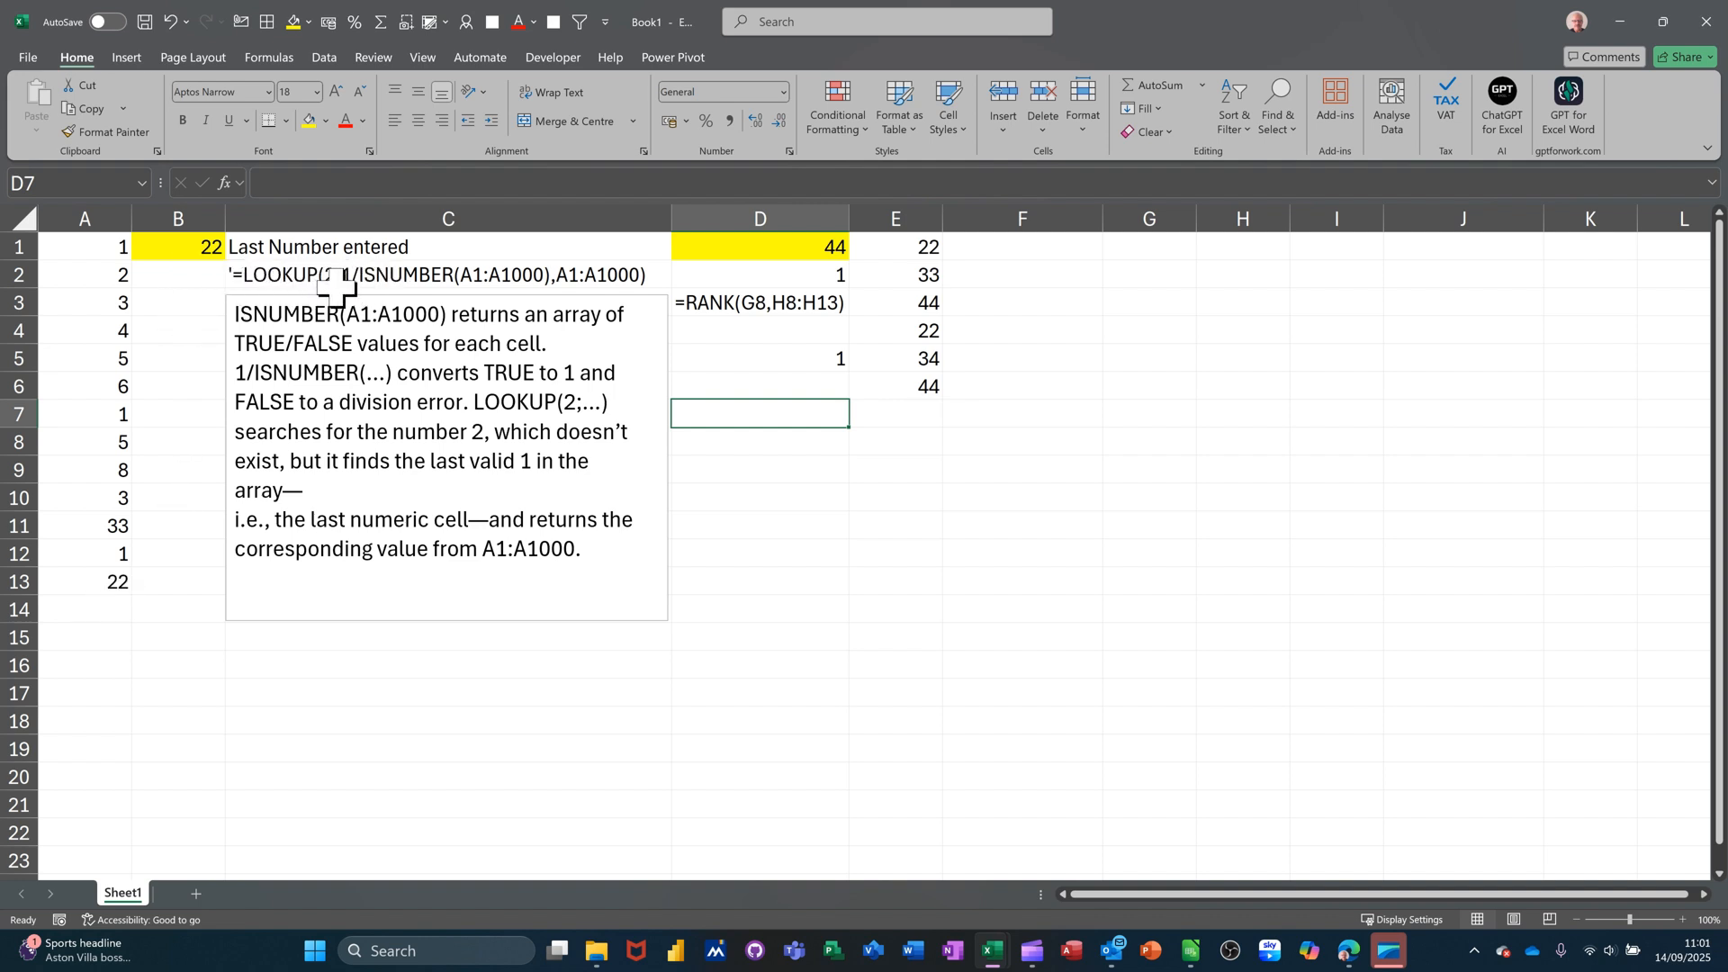
Step: Inspect the last-number LOOKUP formula in B1 and enter 21 in cell A14
click(206, 239)
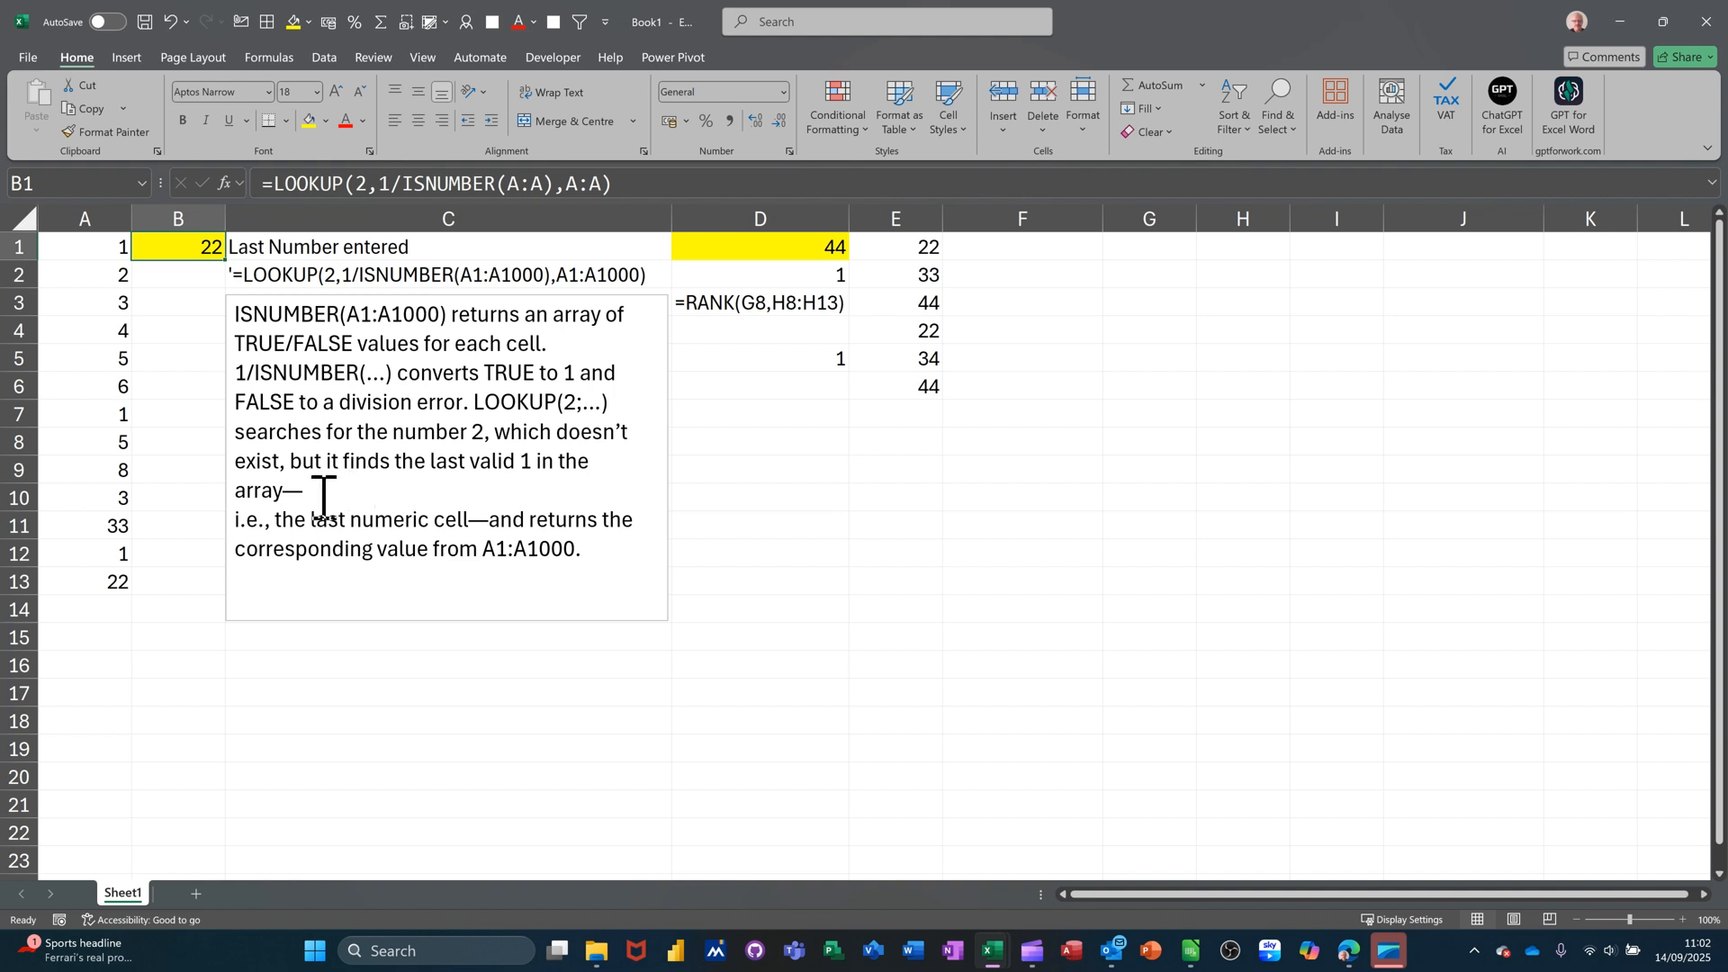
click(90, 608)
text(21)
click(187, 628)
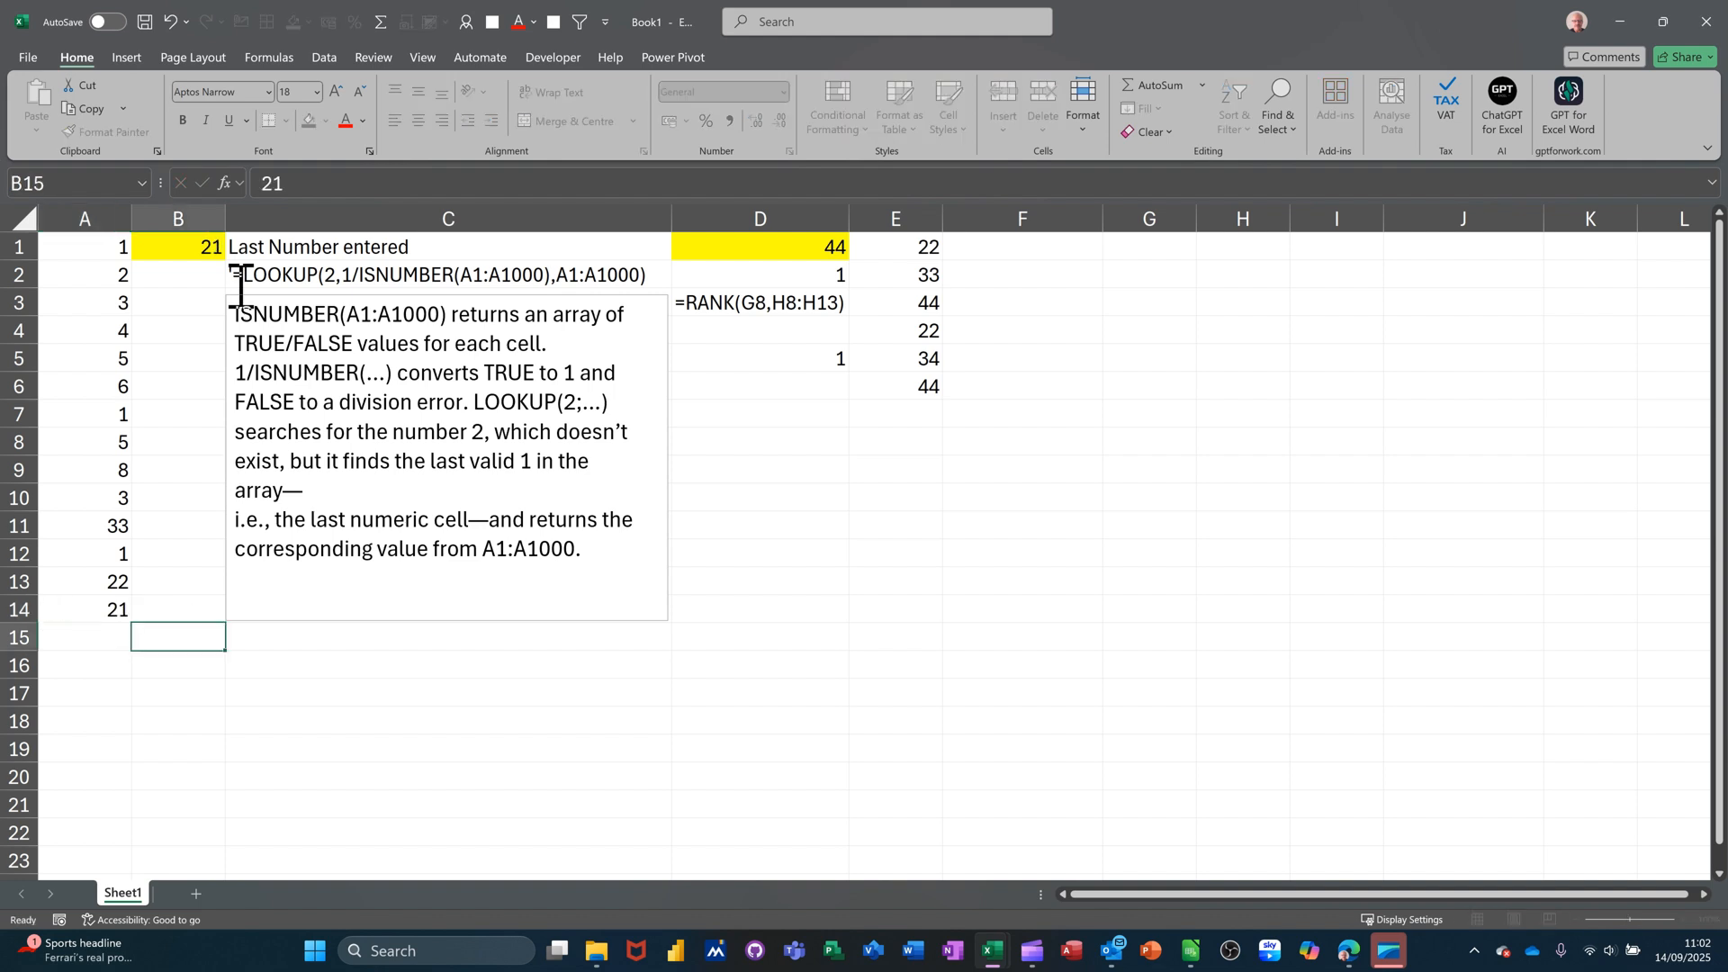
Step: Wrap the LOOKUP in B1 in a RANK over column A, giving =RANK(LOOKUP(2,1/ISNUMBER(A:A),A:A),A:A)
click(196, 244)
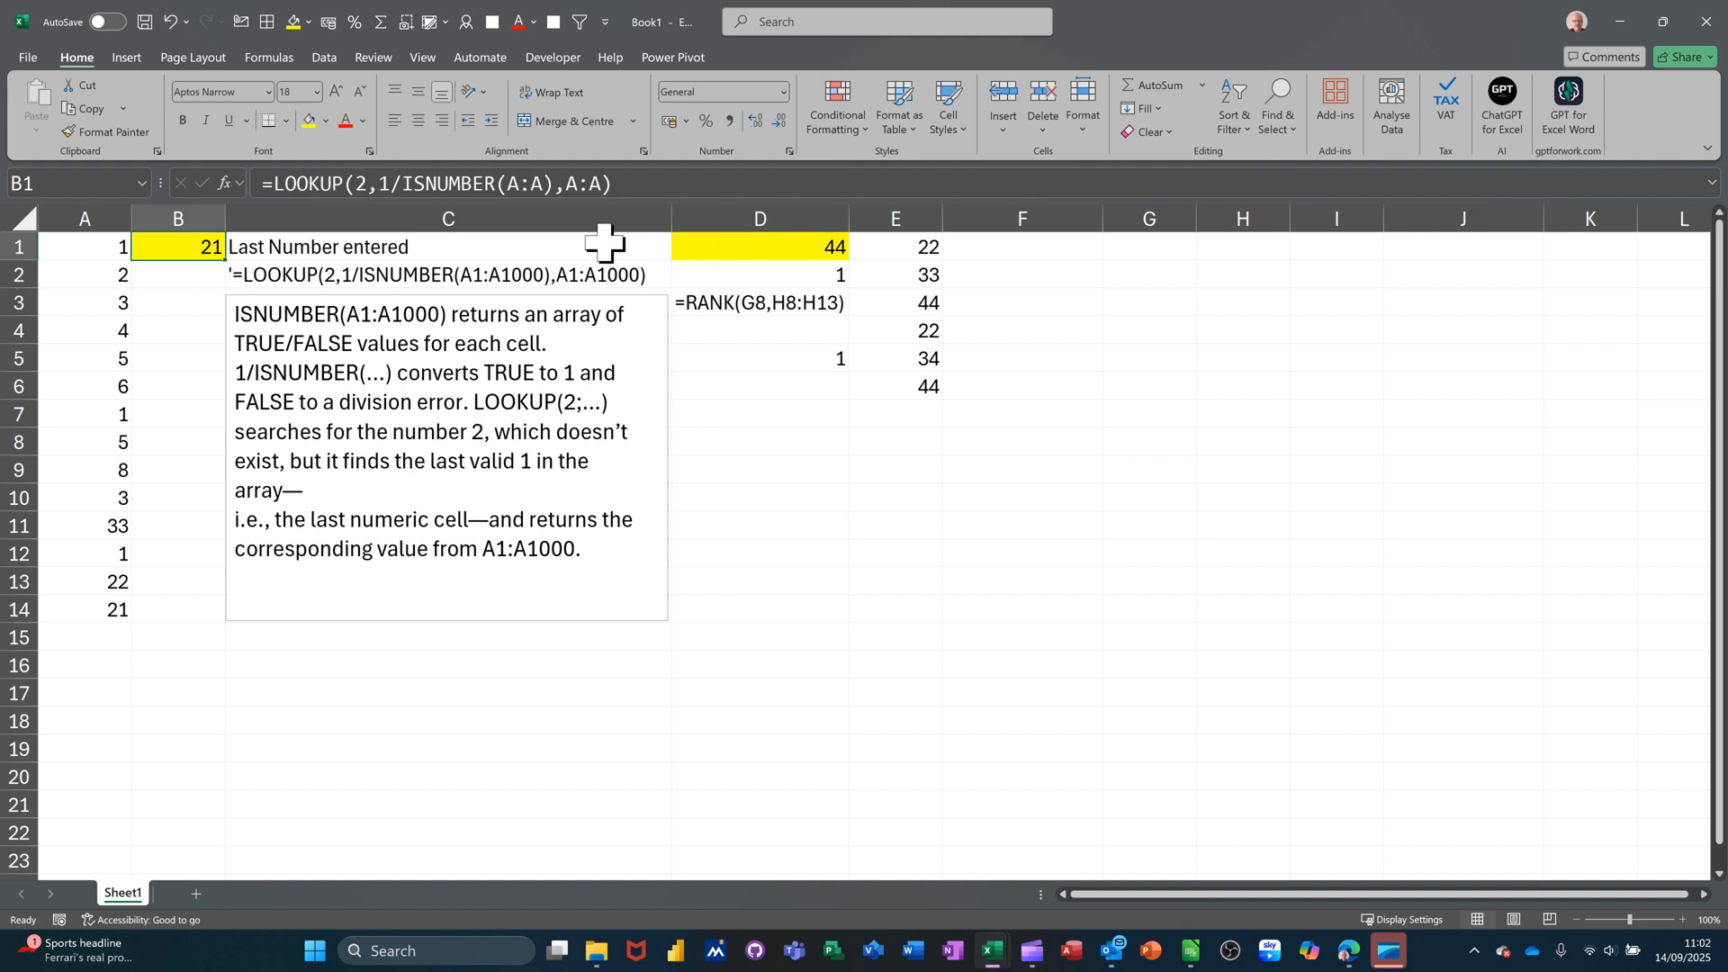
click(274, 184)
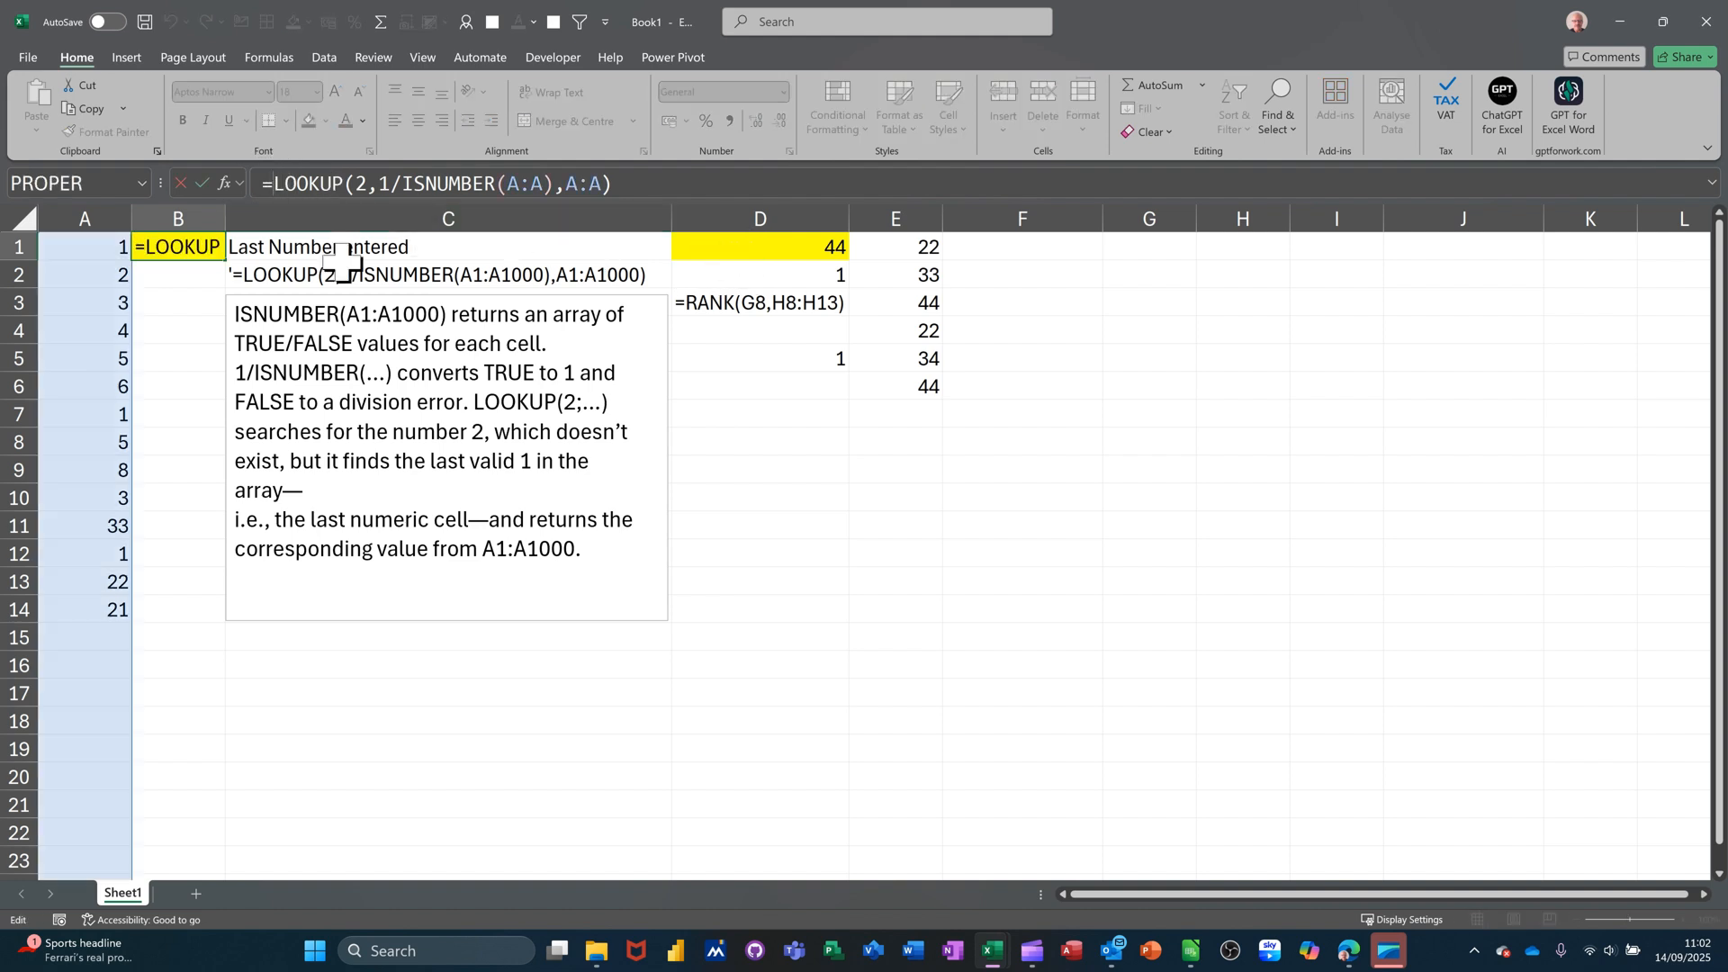
text(rank()
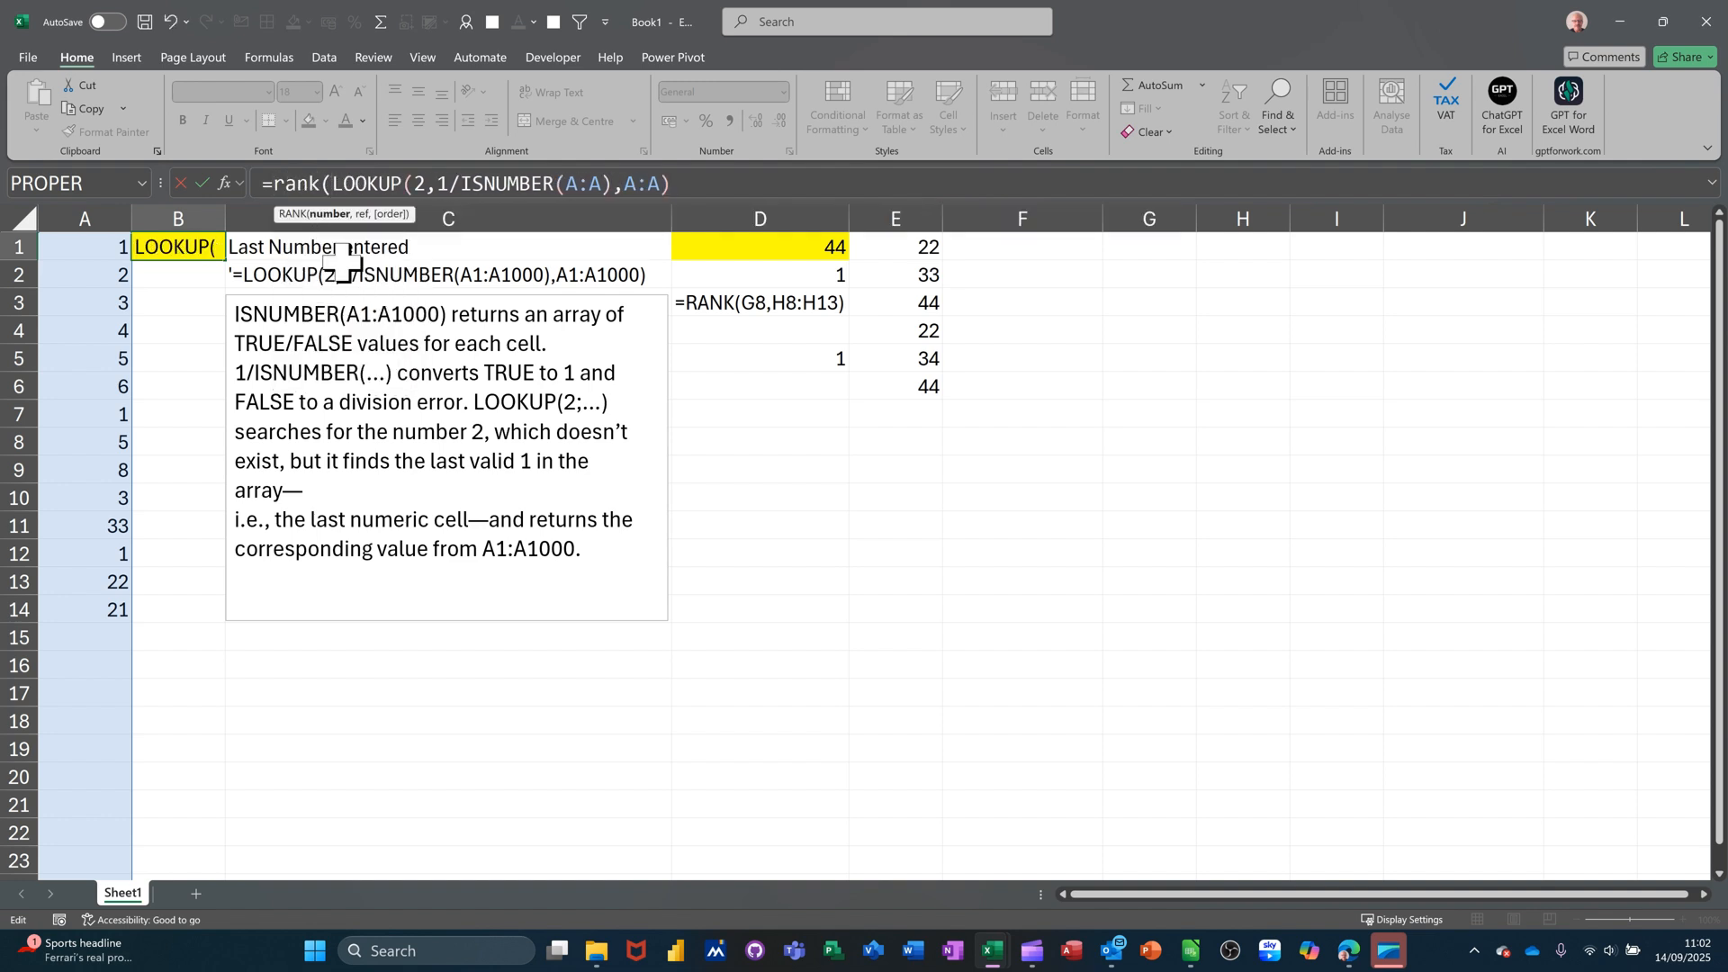
click(696, 184)
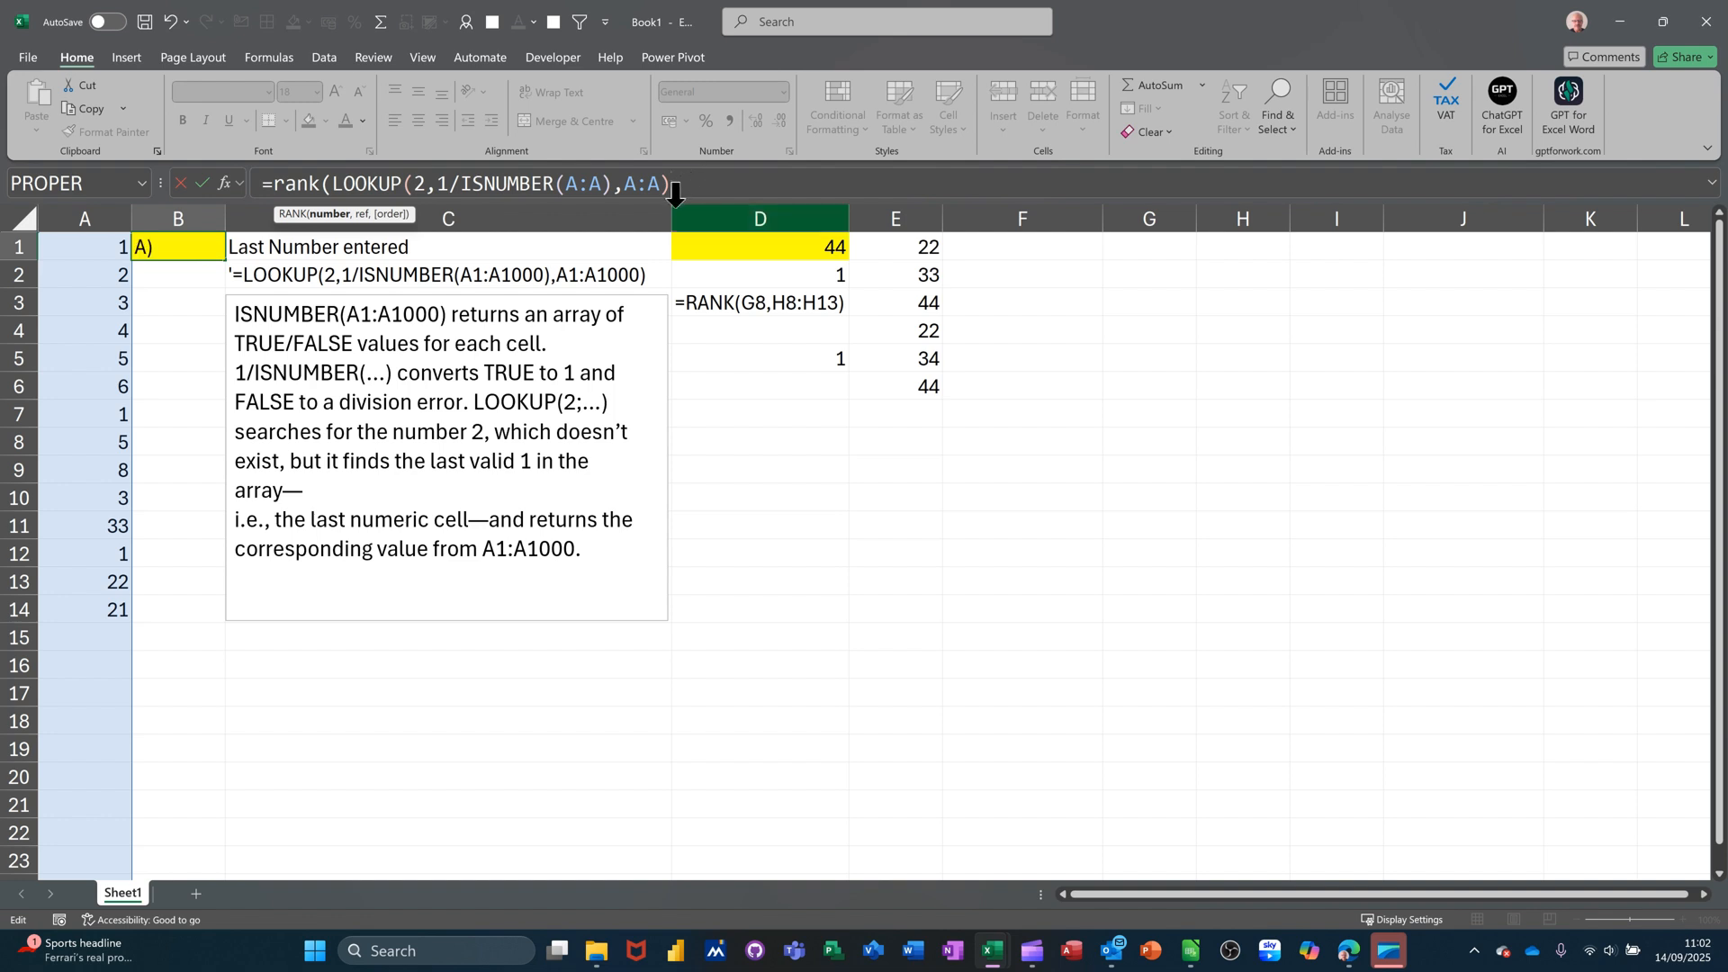
text(,)
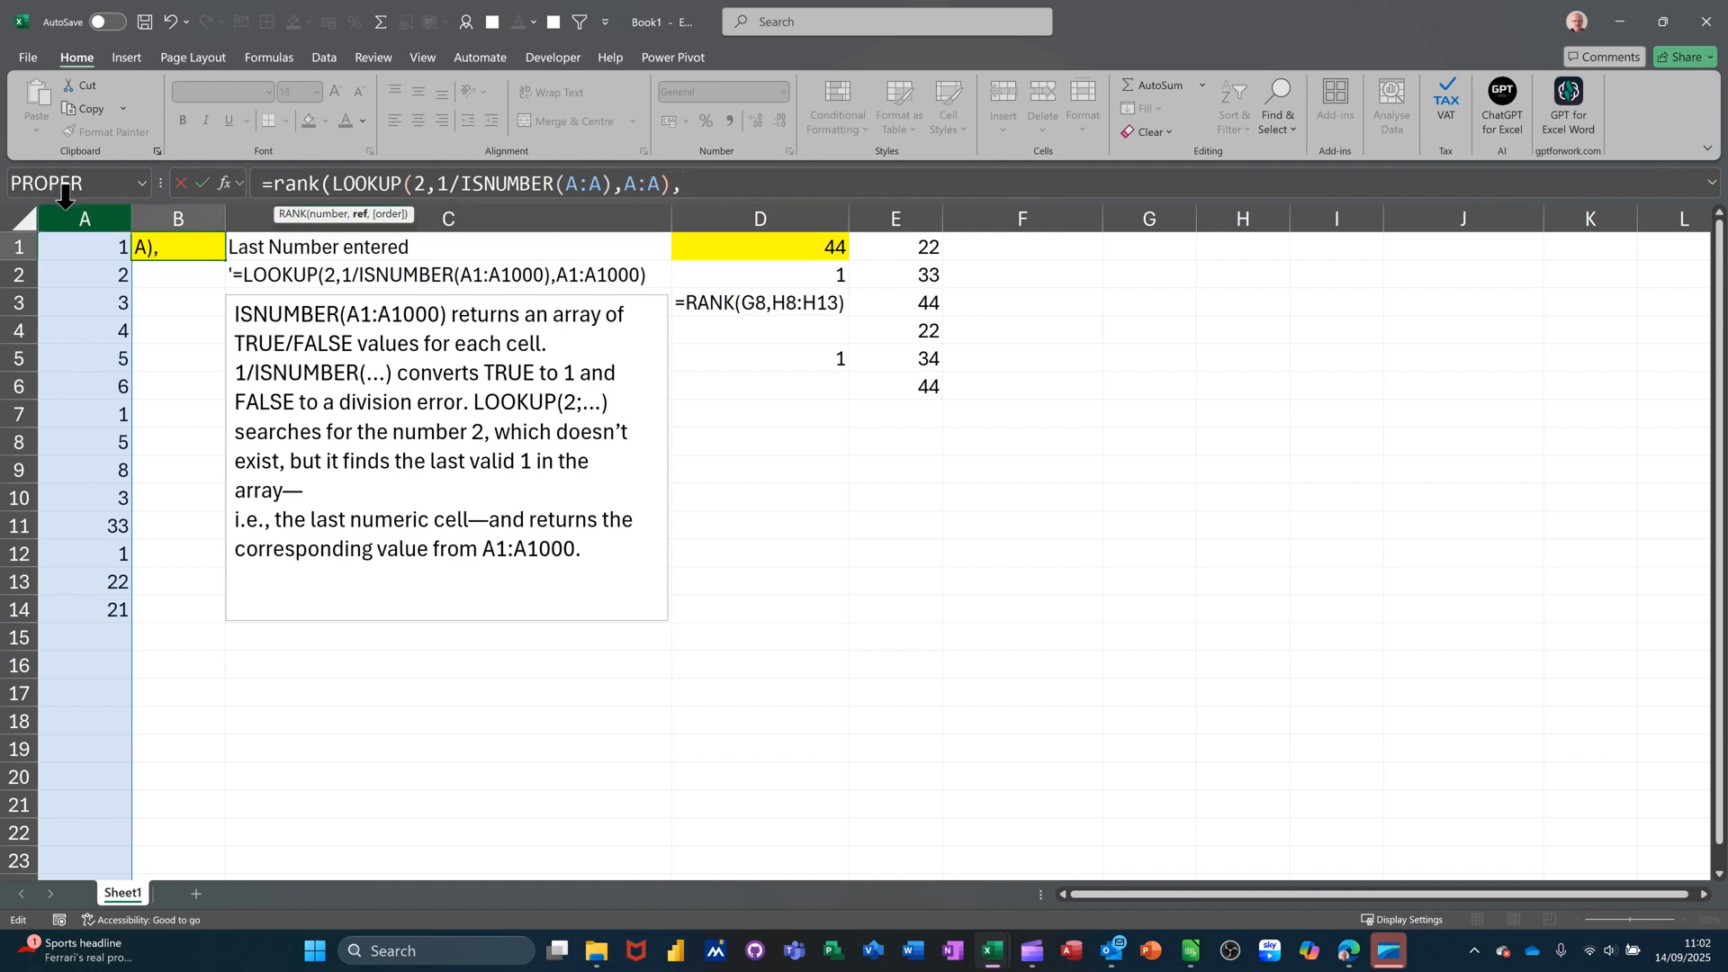
click(69, 206)
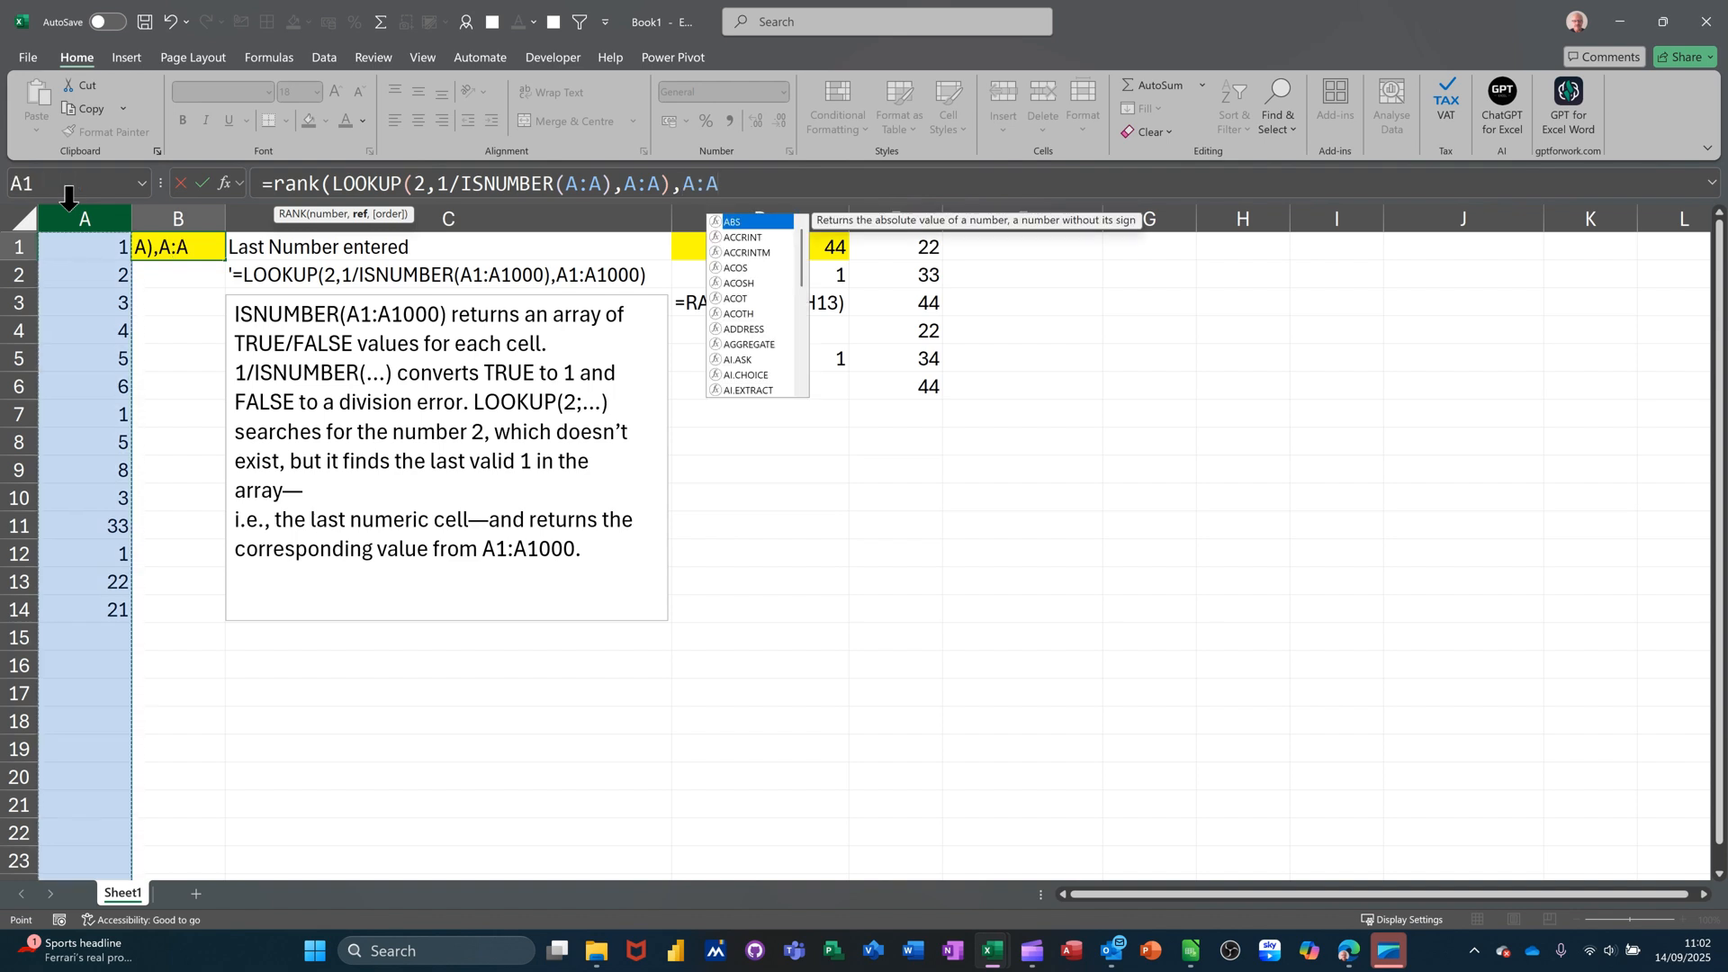
text())
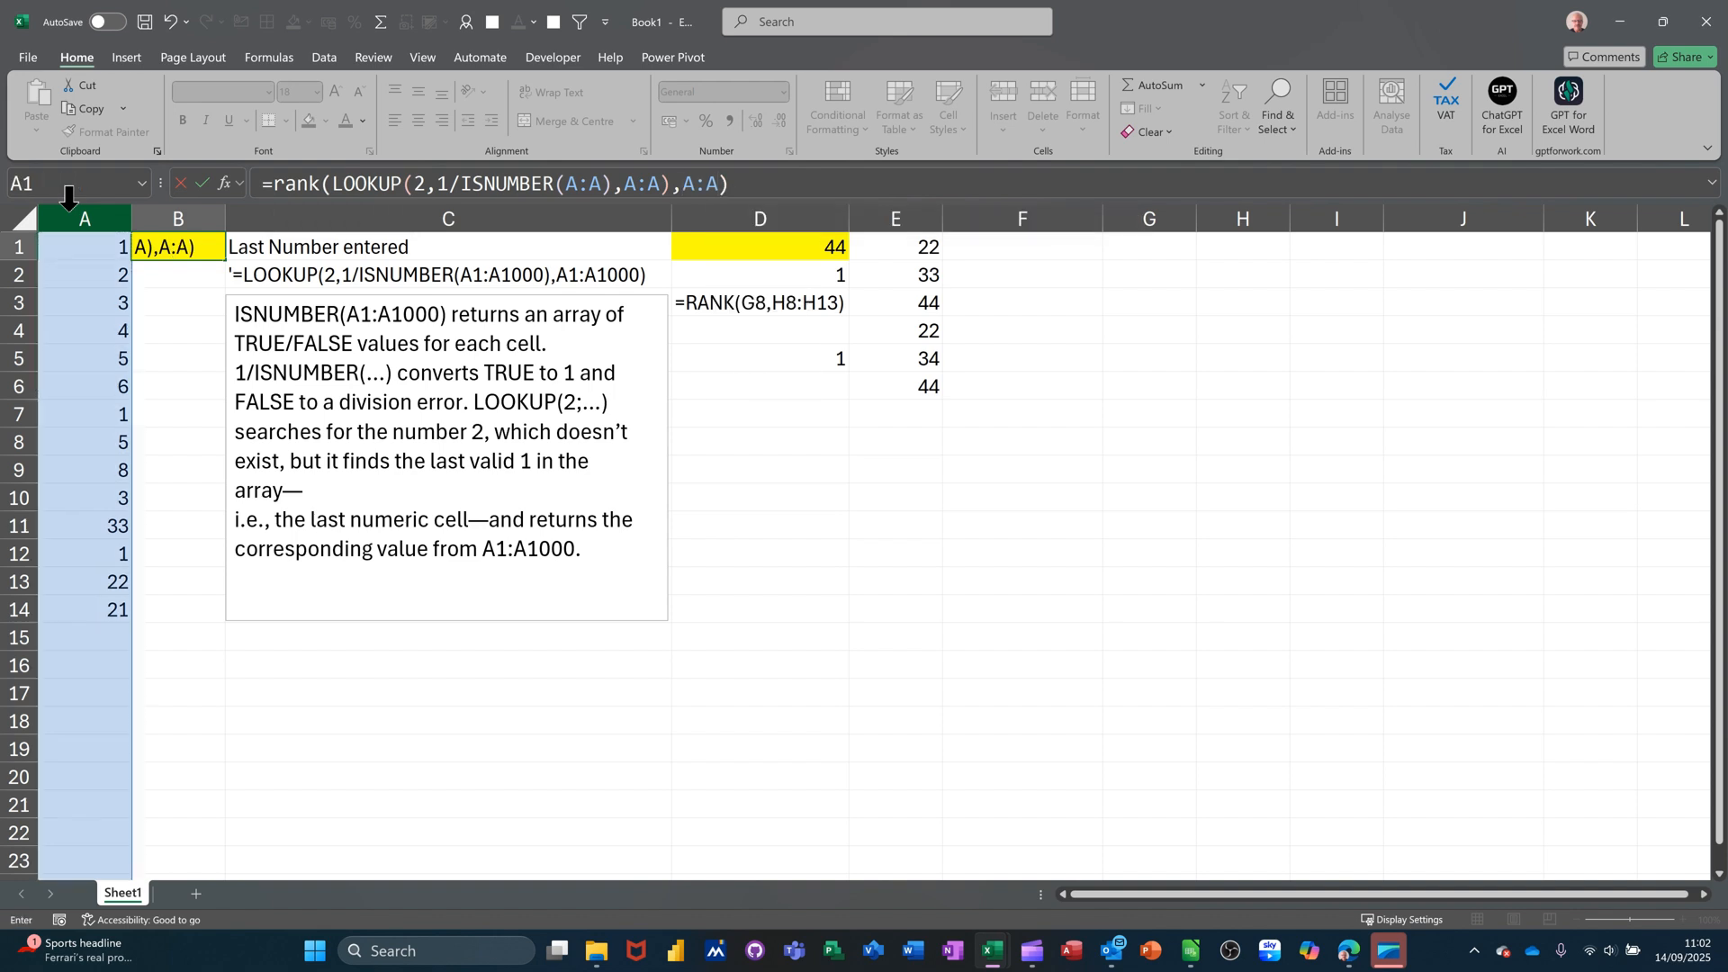
click(197, 175)
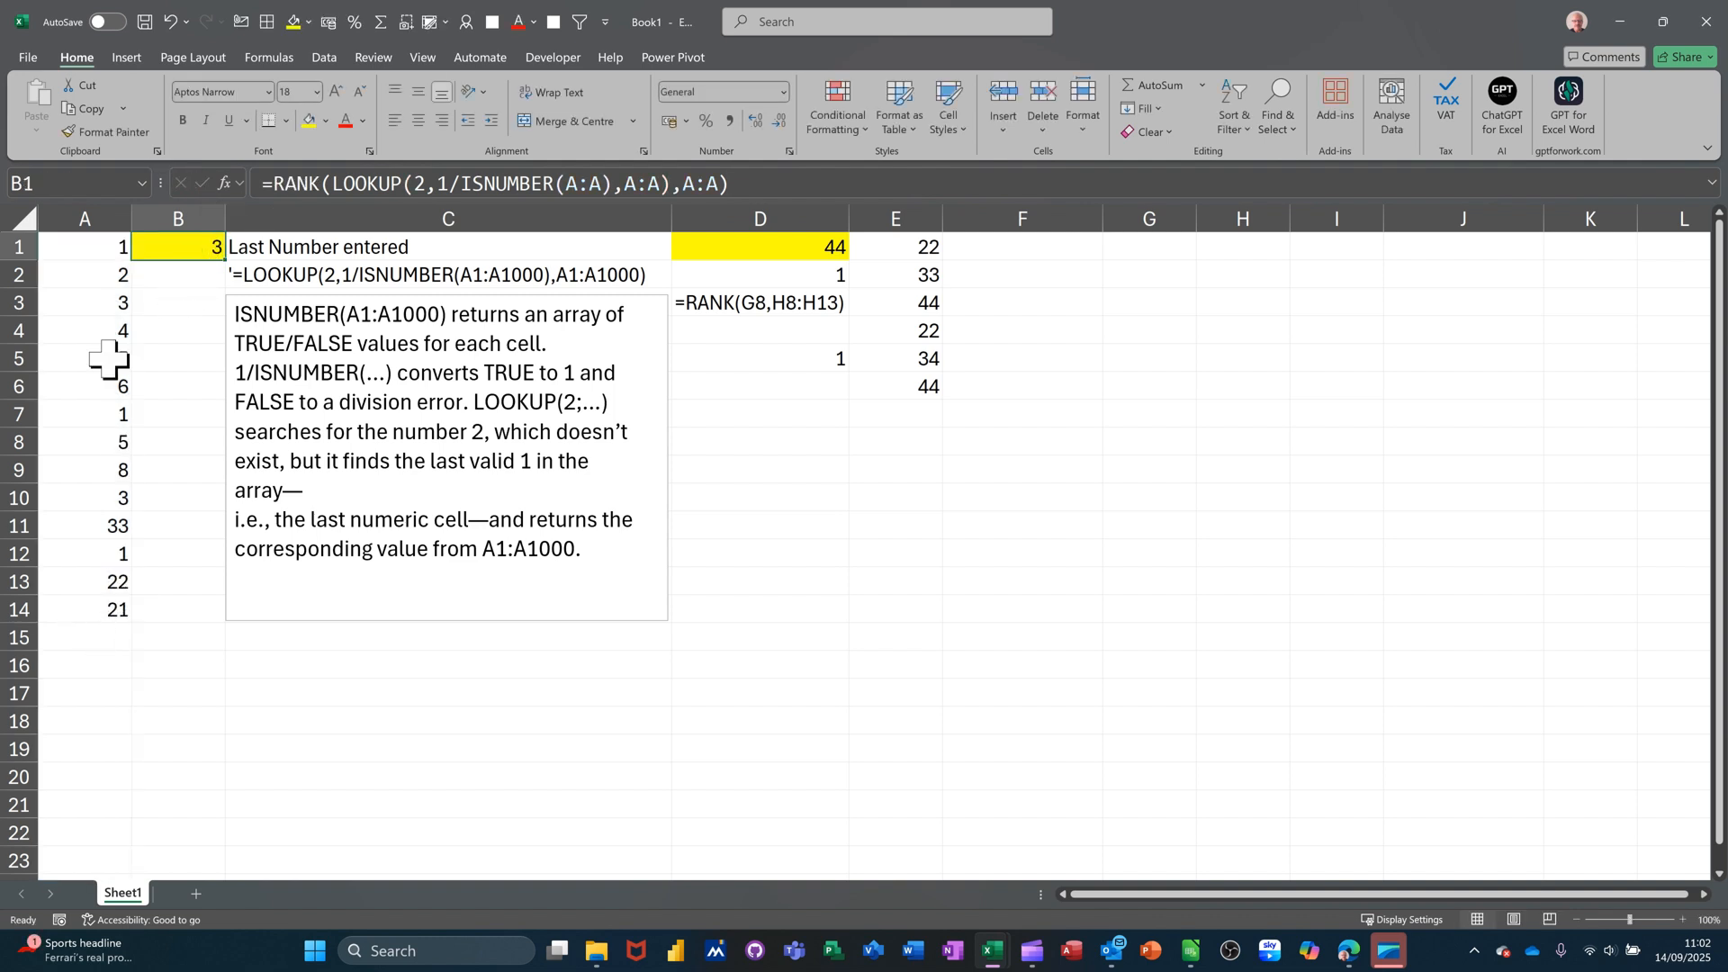
Step: Replace the last number in column A, cell A14, with 55 to test the rank formula
click(85, 604)
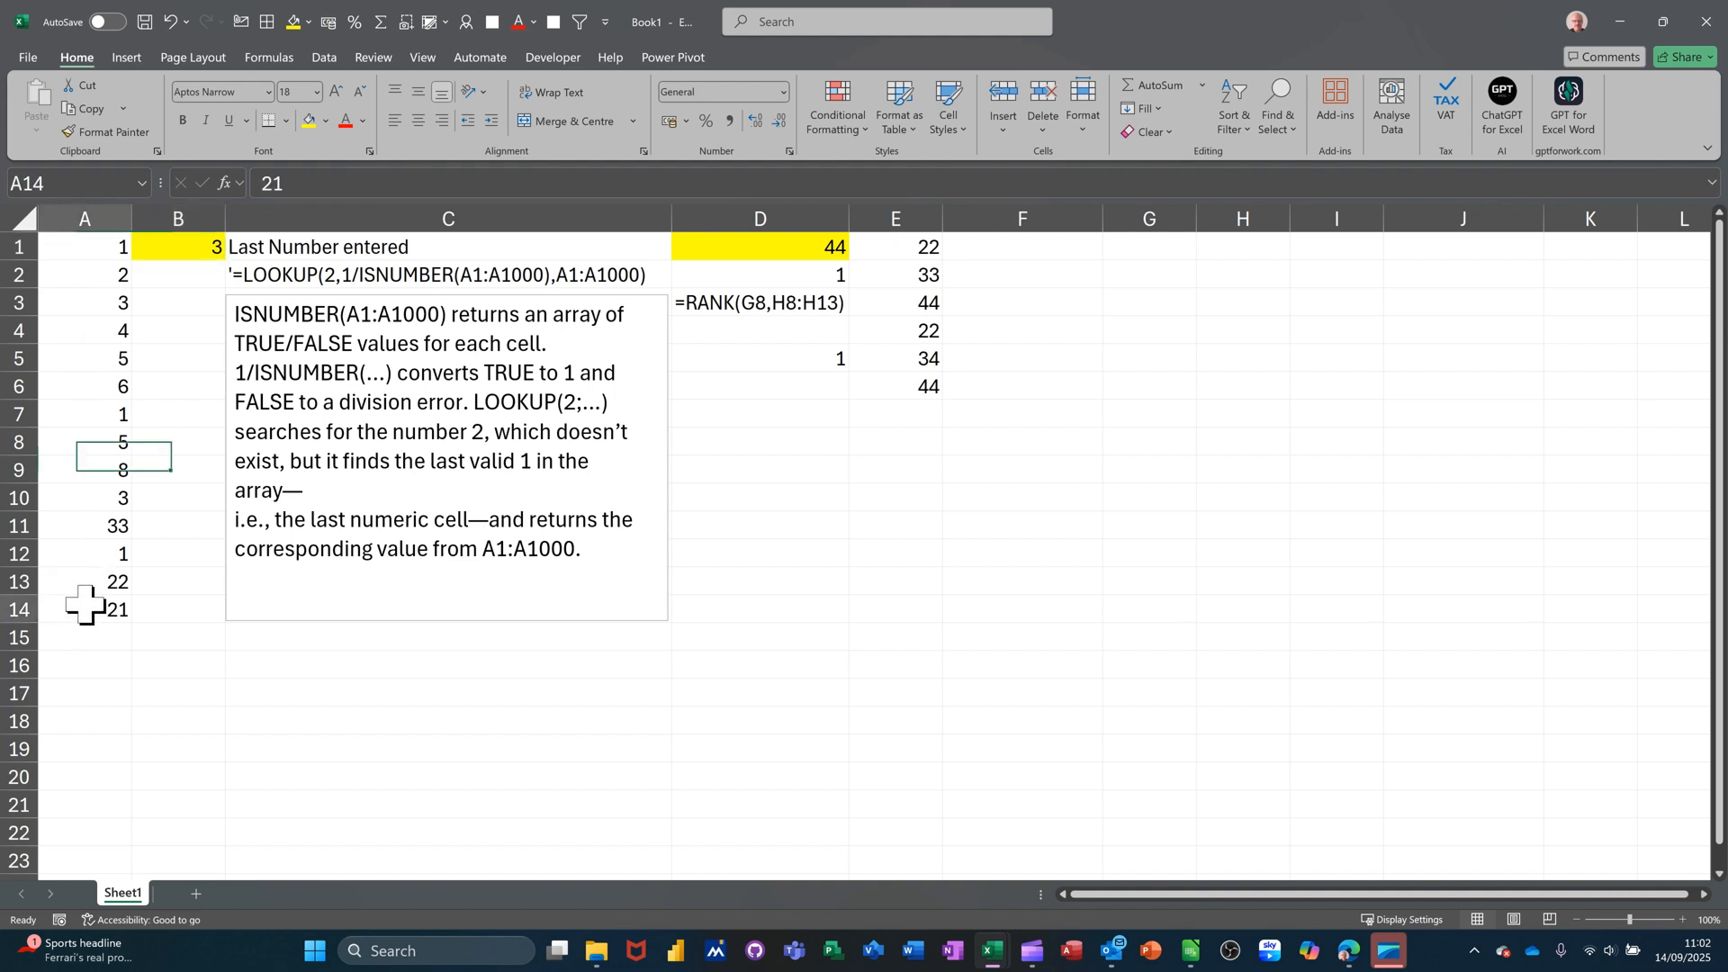
text(55)
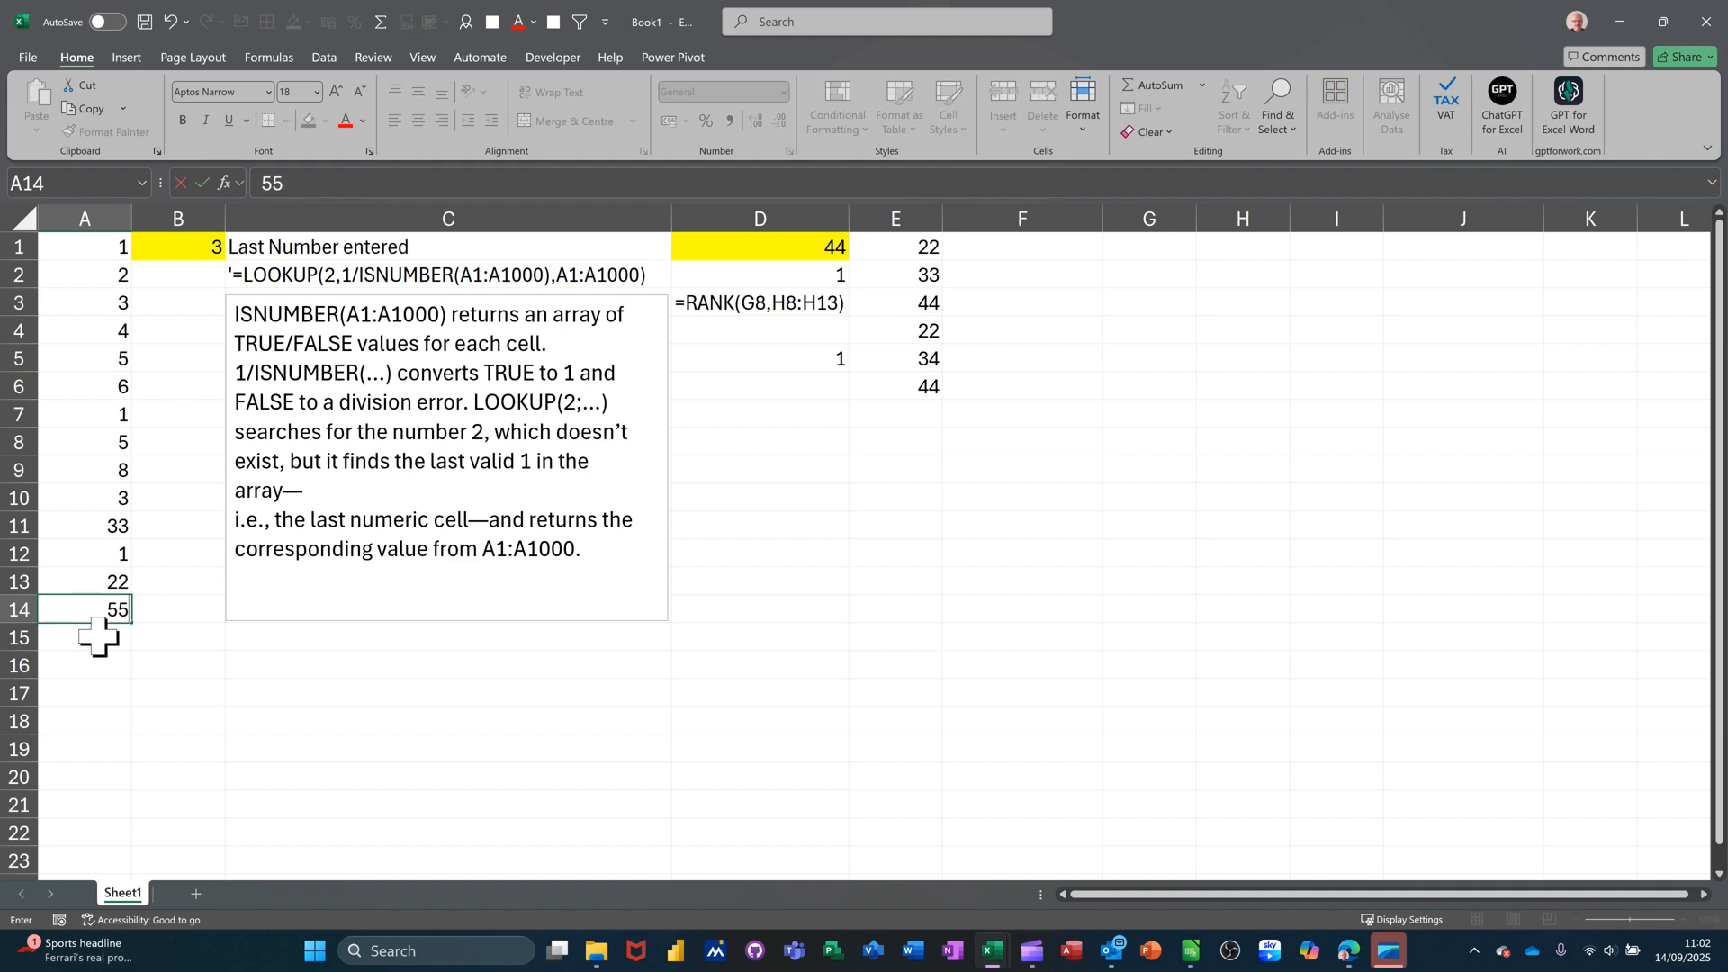
key(Return)
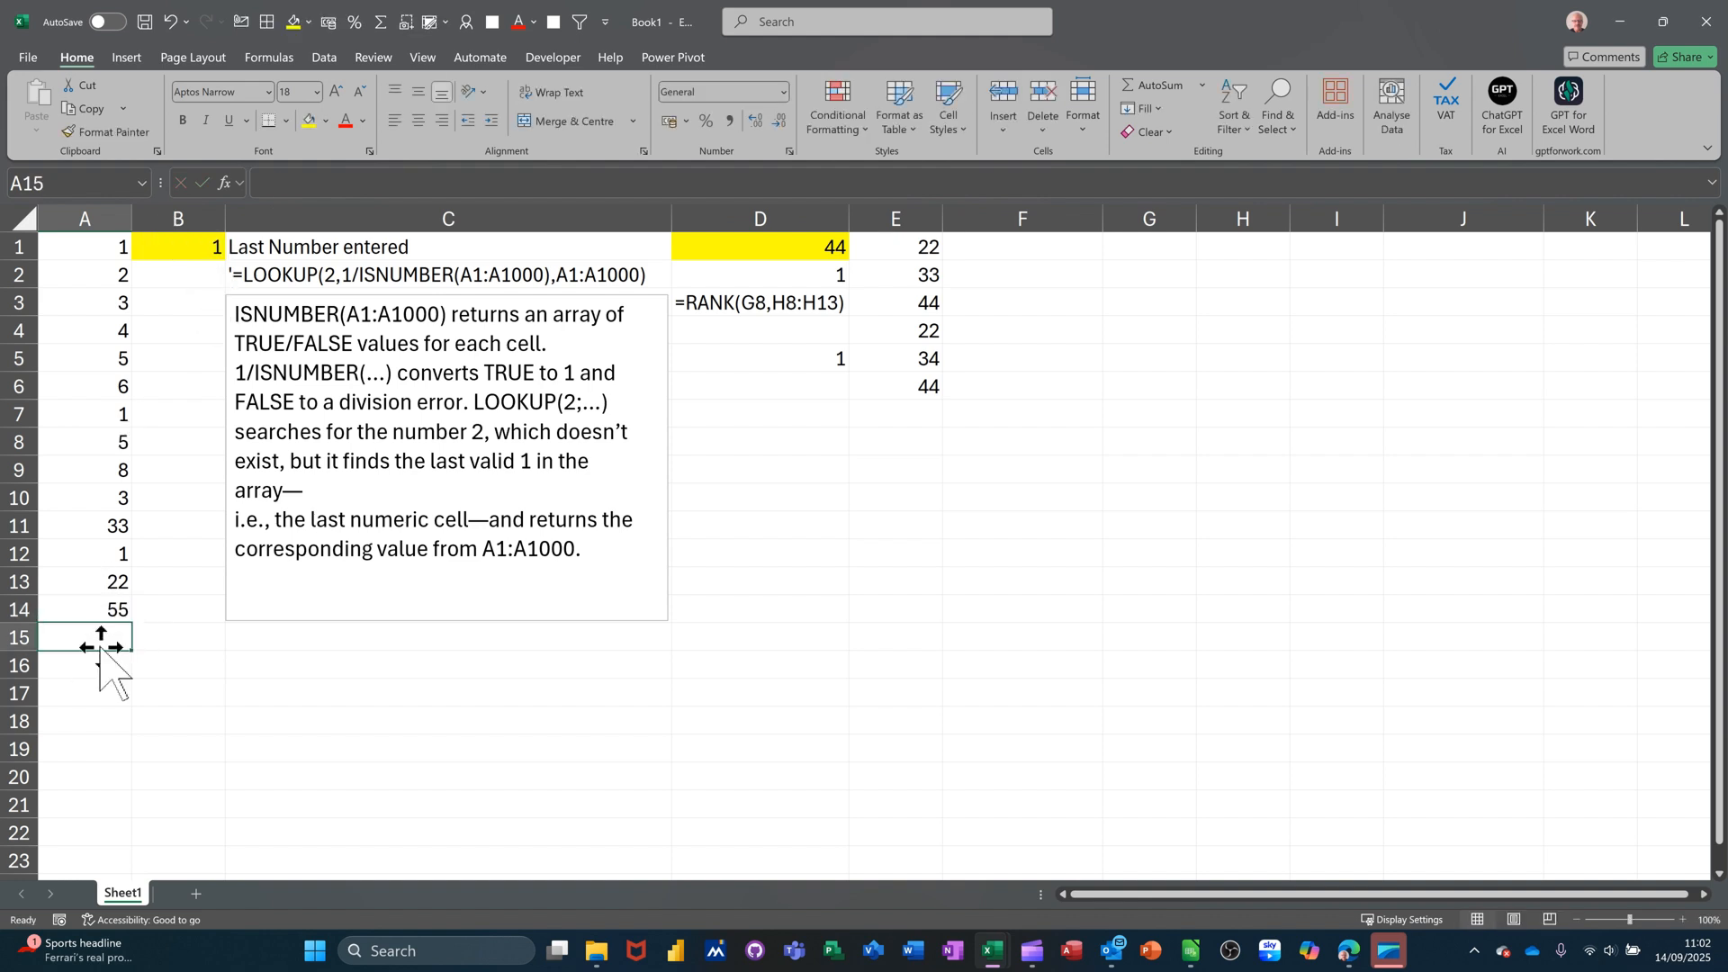
Step: Clear the numbers from cells A5:A15, keeping only the first four entries in column A
drag(90, 369, 69, 645)
key(Delete)
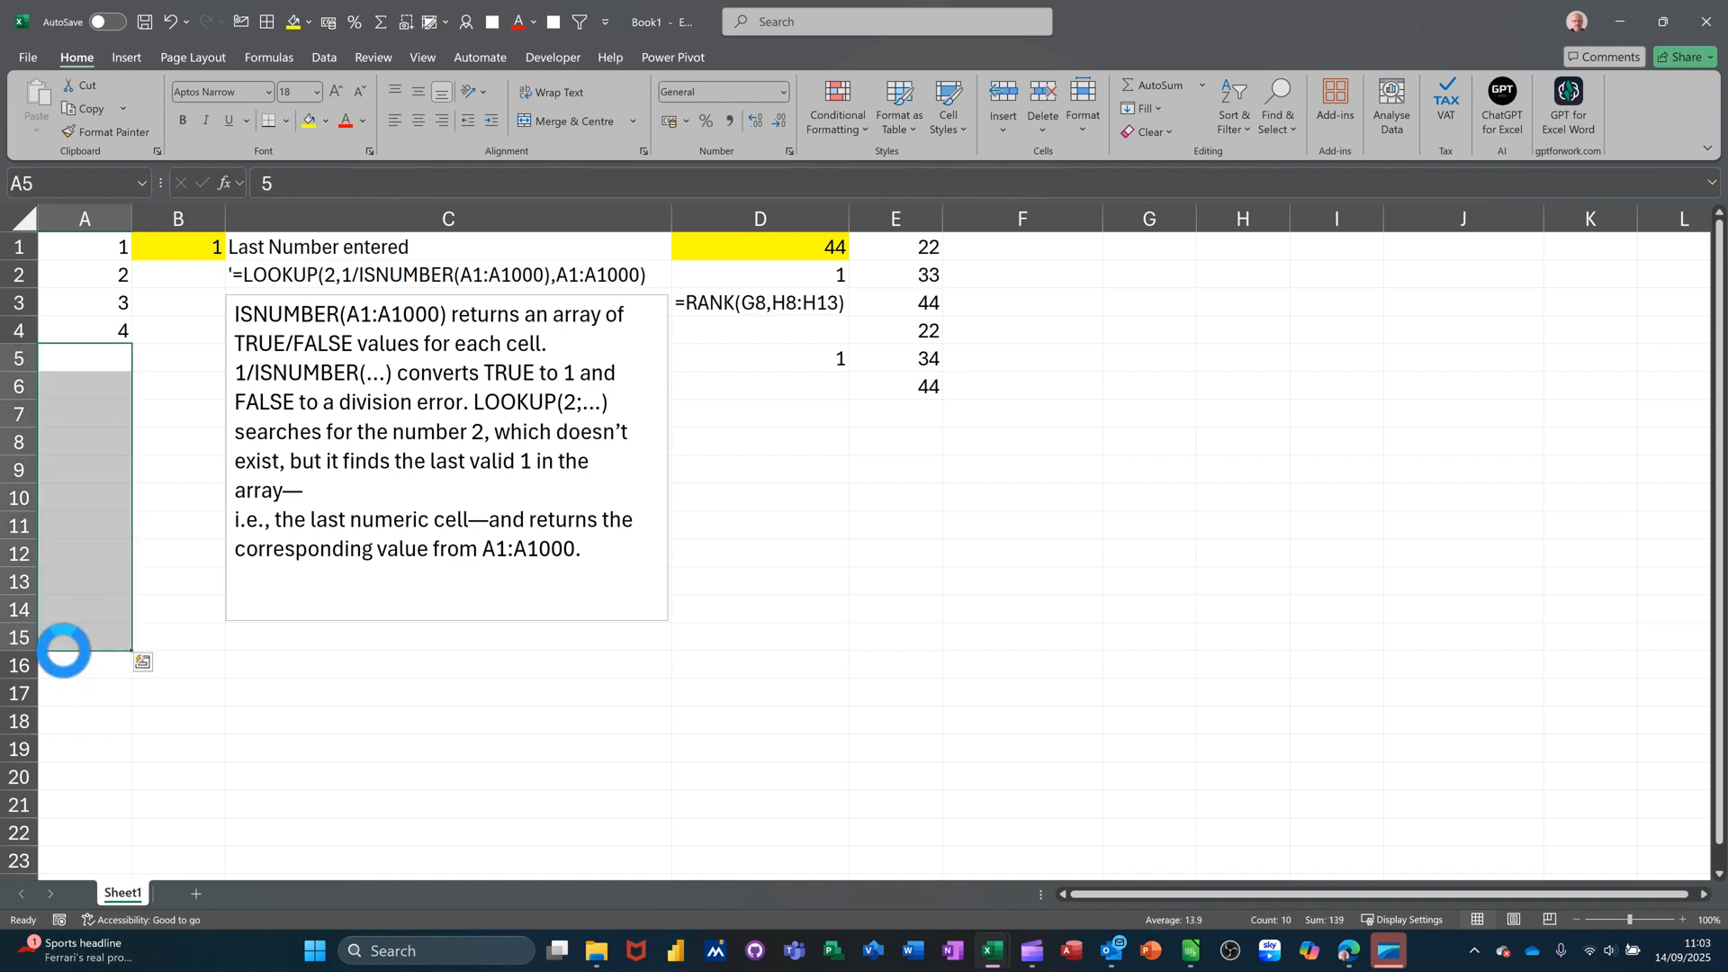
click(101, 362)
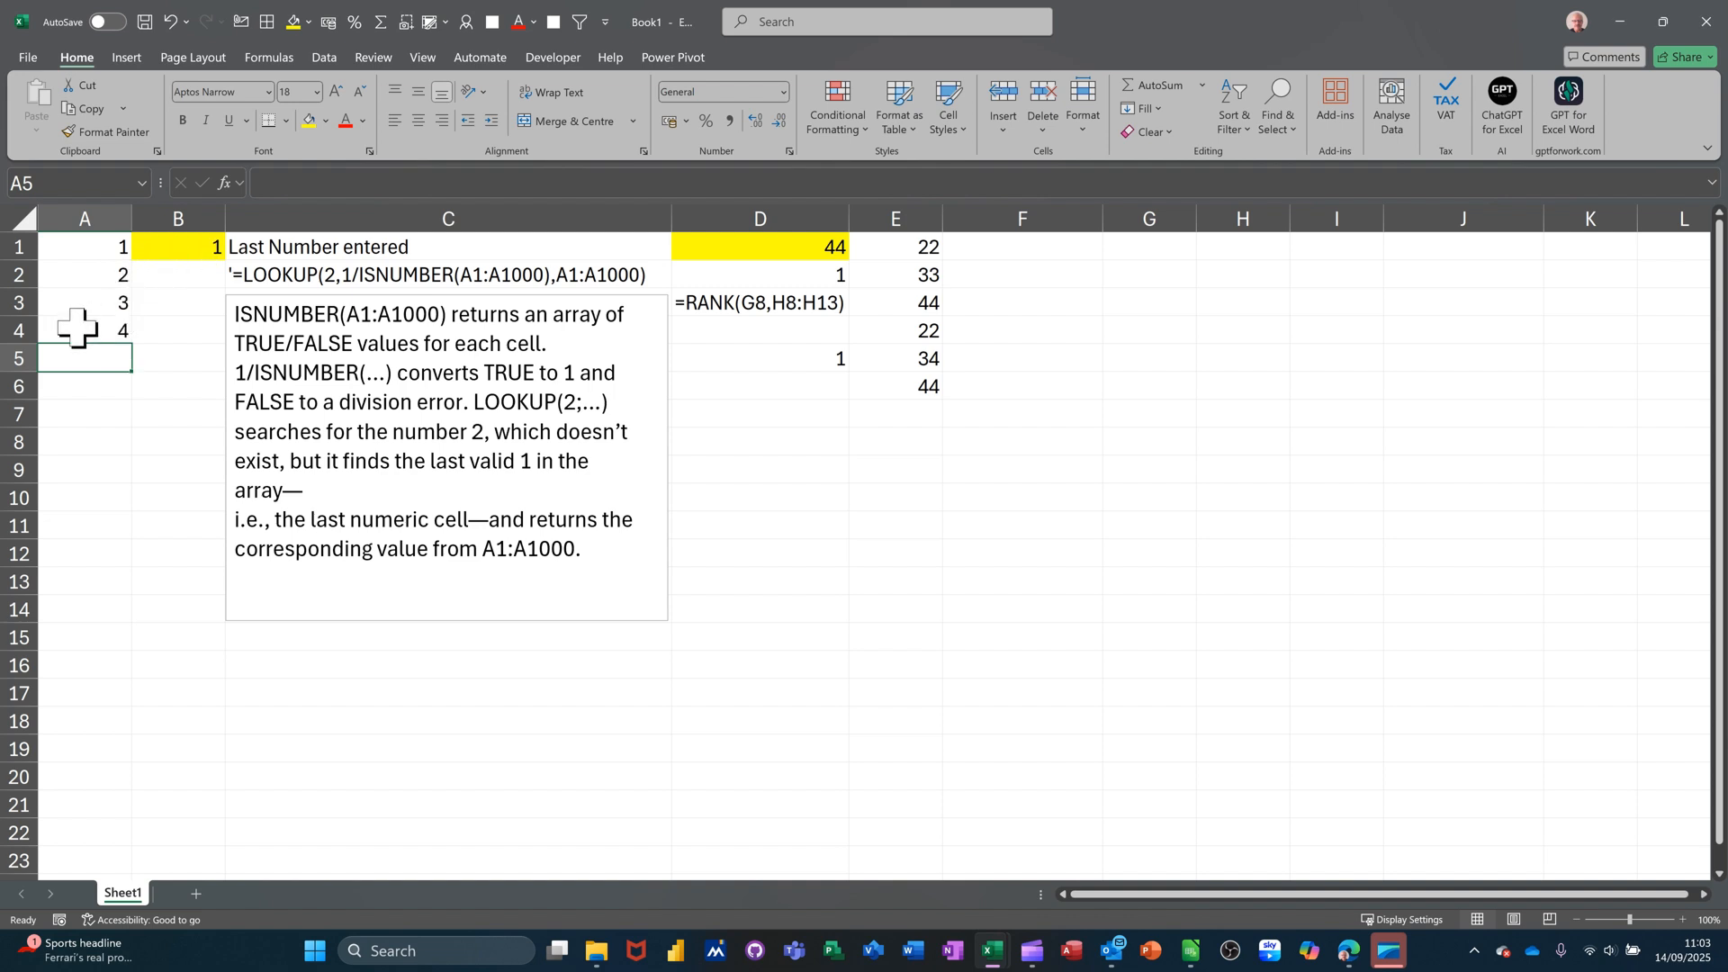
click(101, 334)
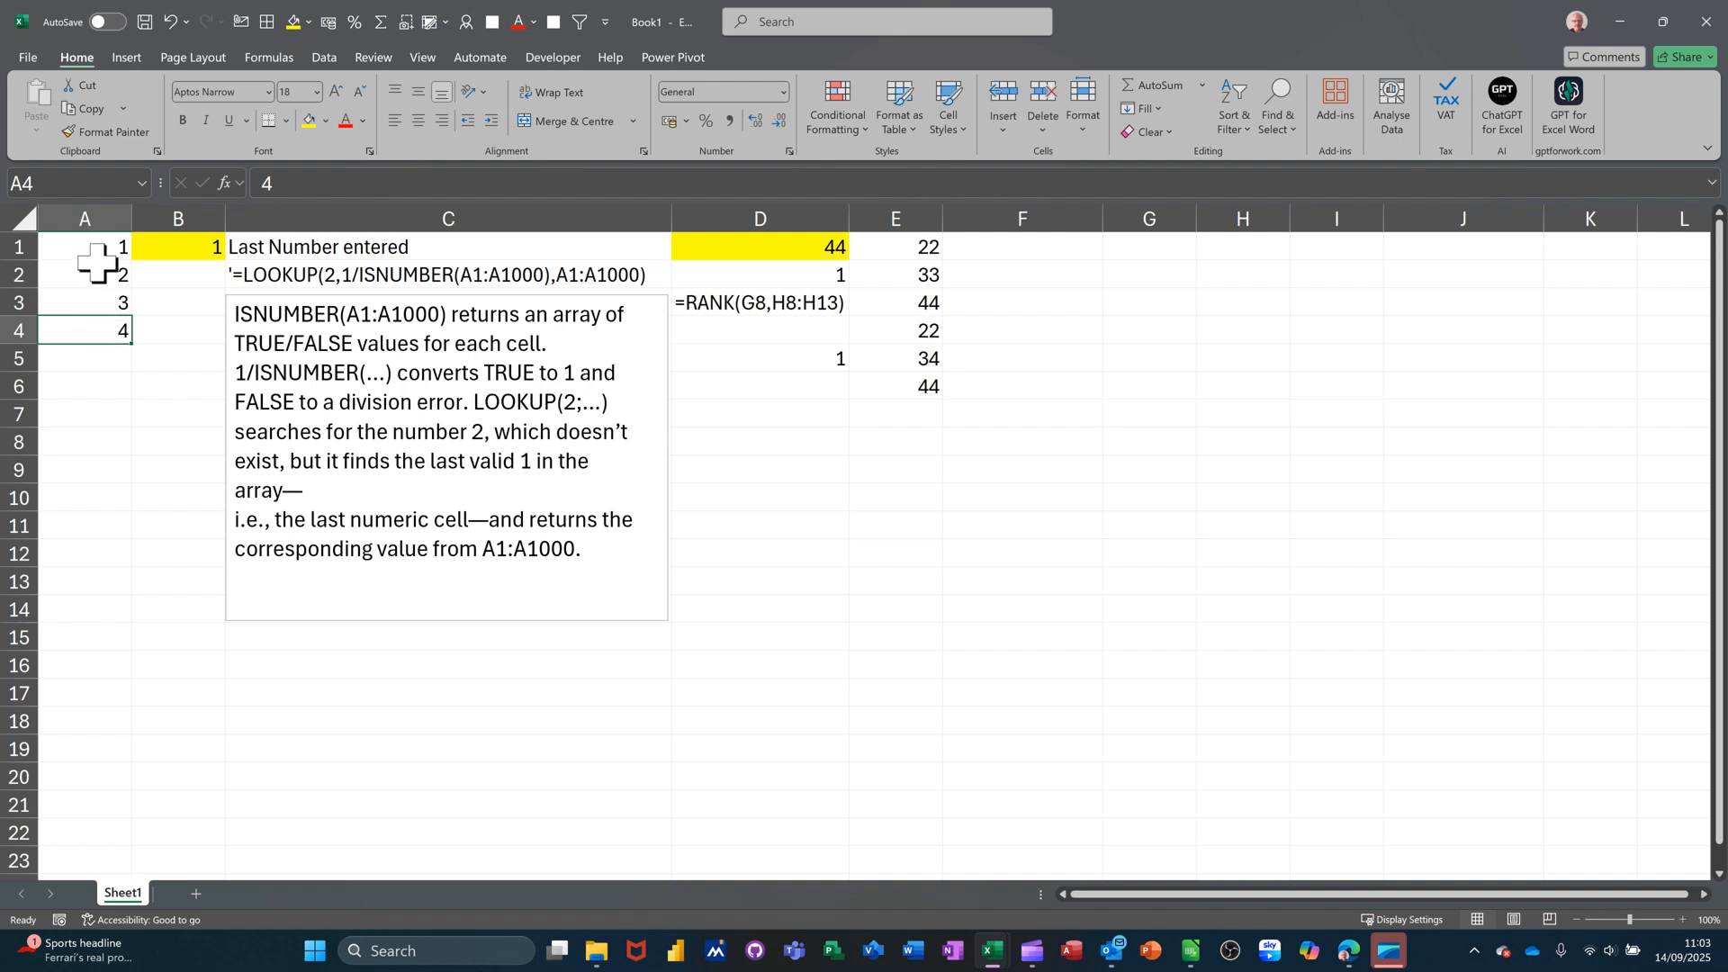
Step: Enter 54 in cell A5 as the last number and check the combined RANK and LOOKUP formula in B1
click(93, 359)
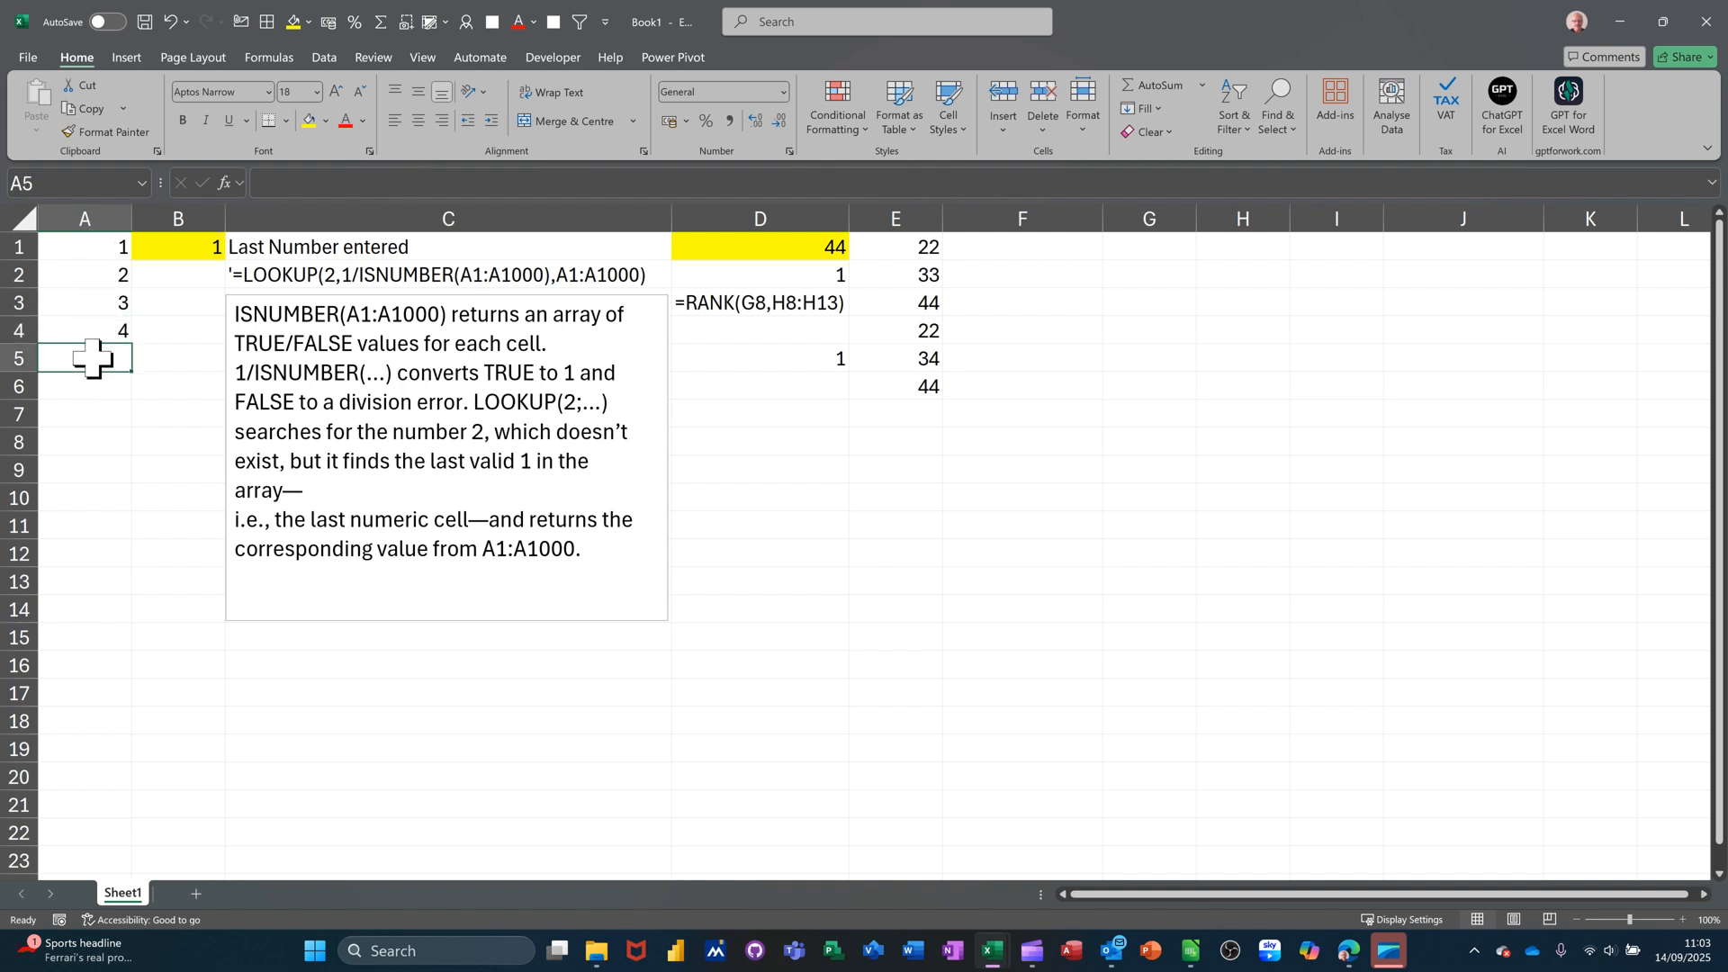
text(54)
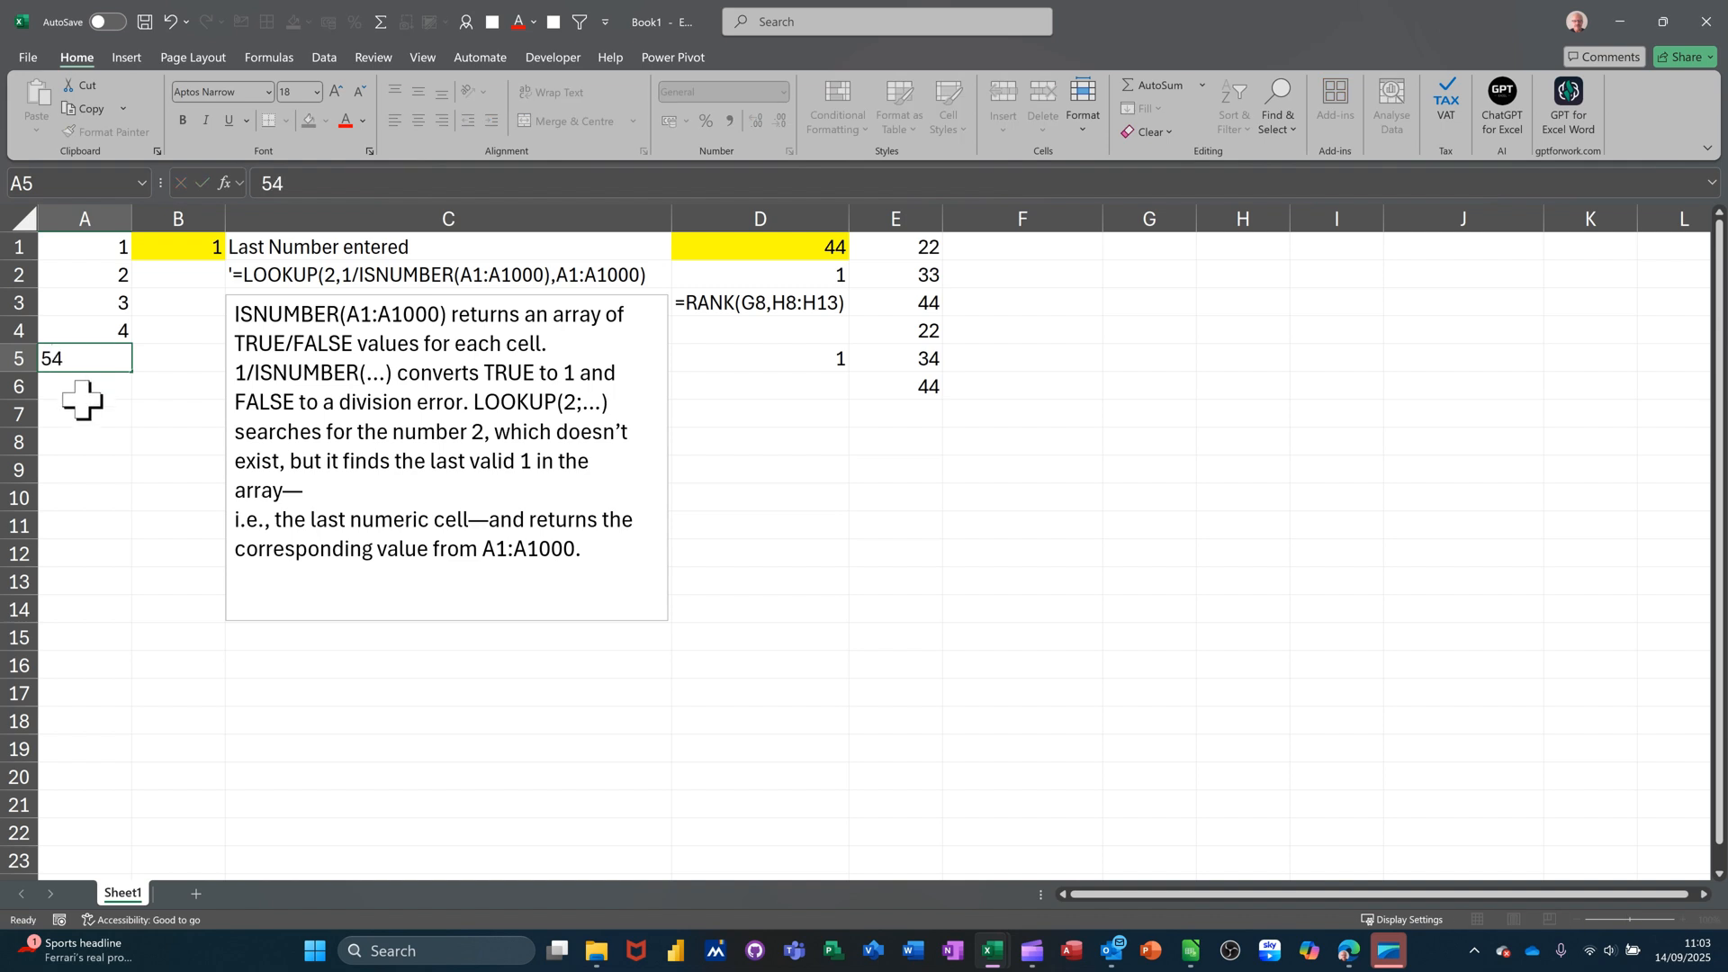
key(Return)
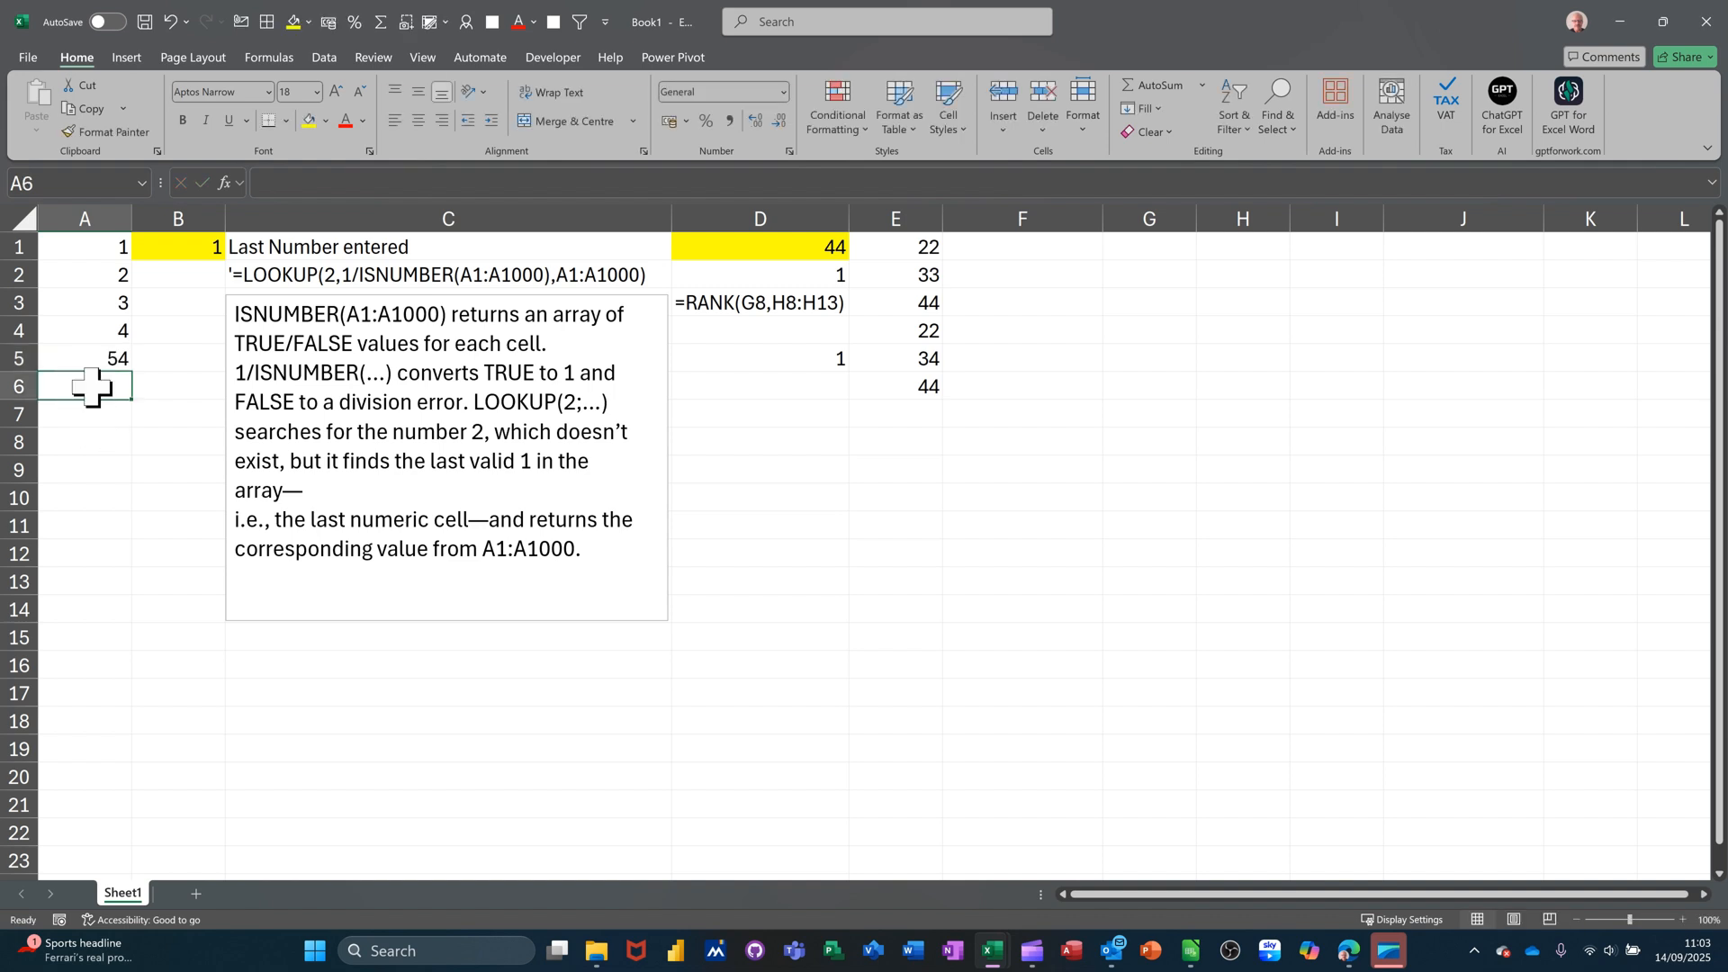
click(194, 244)
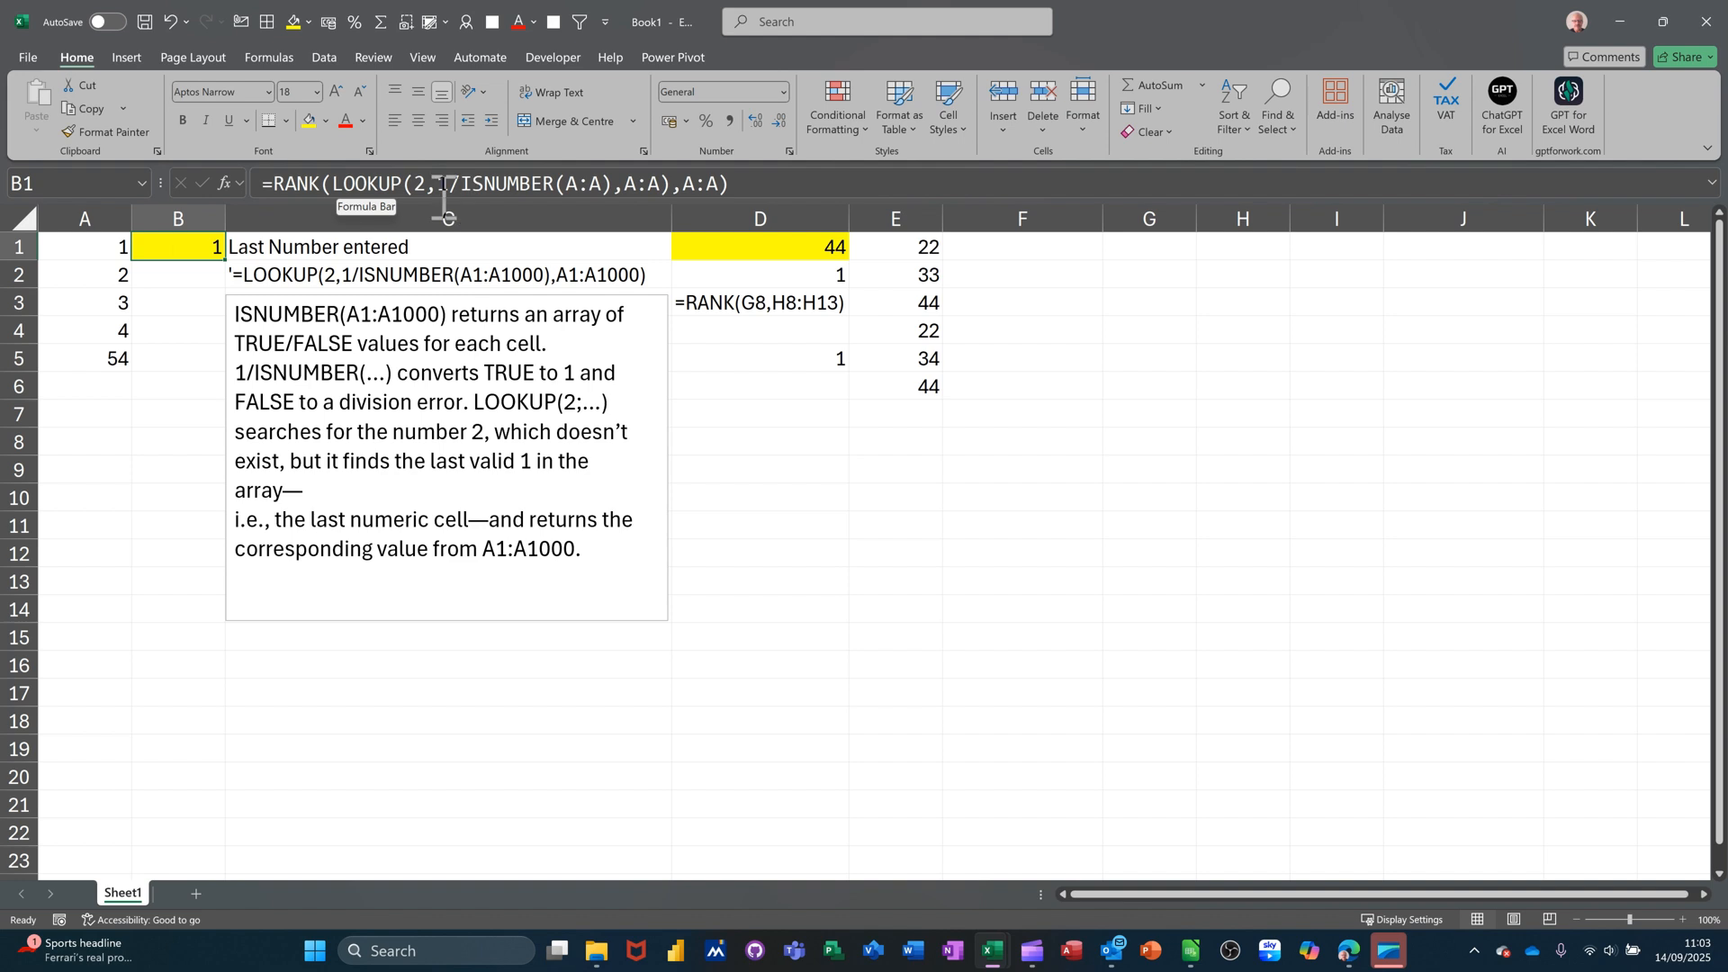
Step: Add 2 in cell A6 and 1 in cell A7 to test the rank of each newly entered last number
click(93, 364)
click(92, 389)
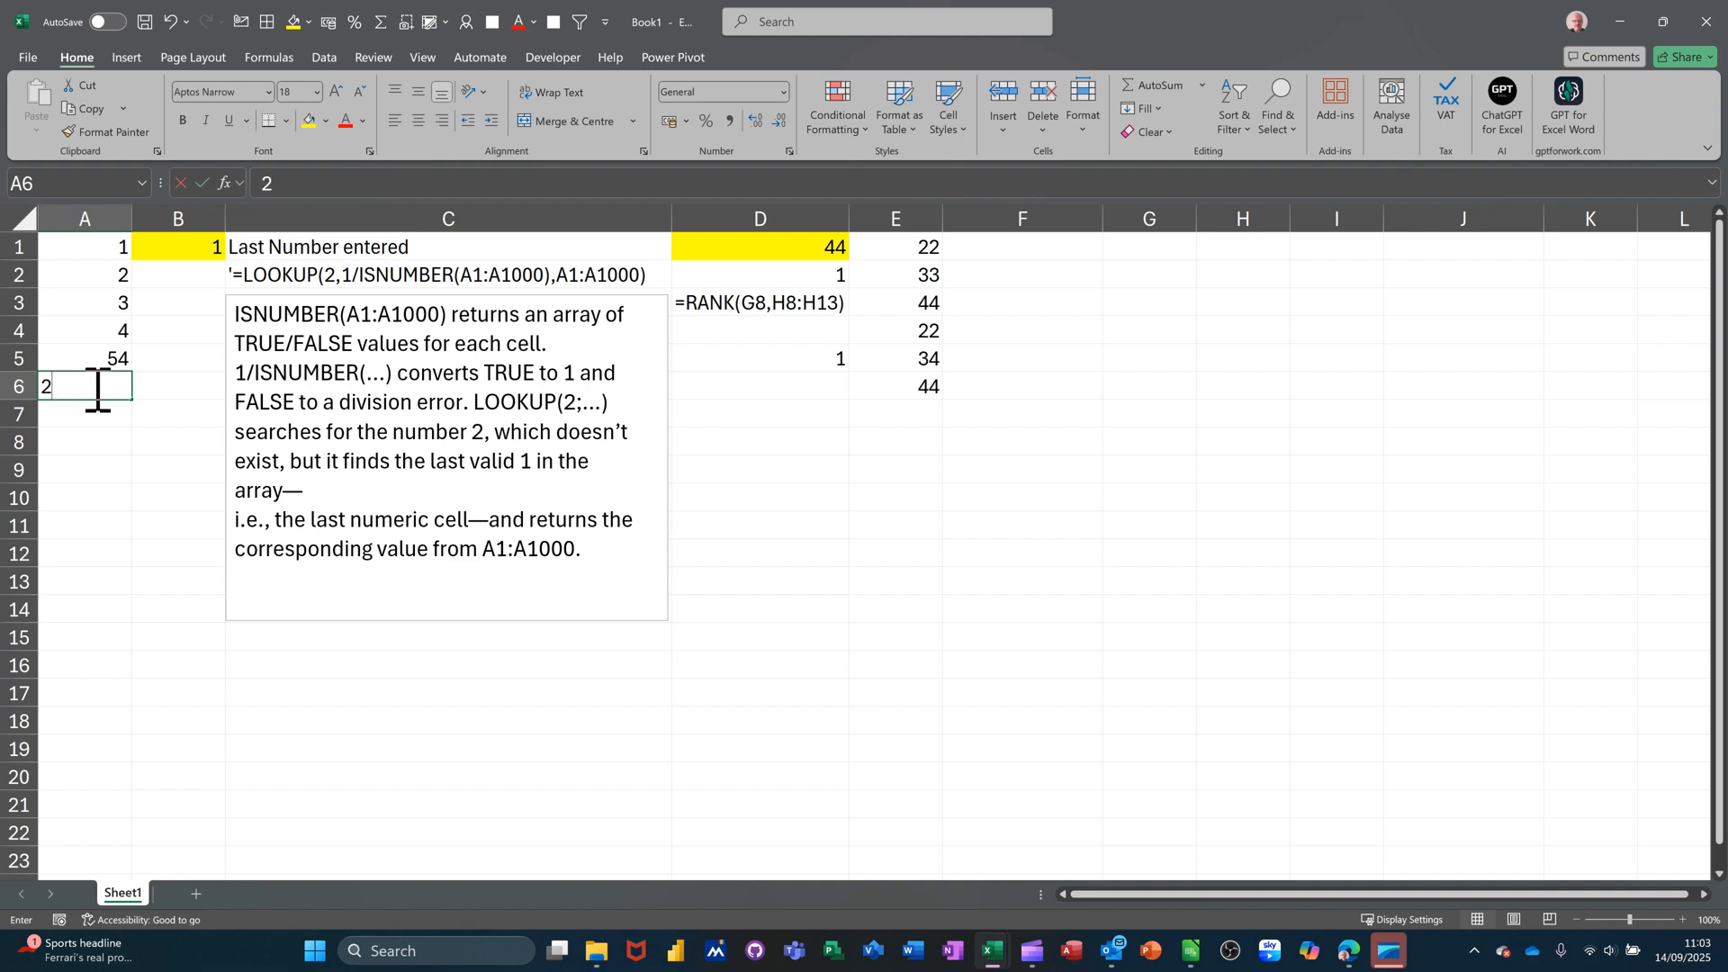
text(2)
key(Return)
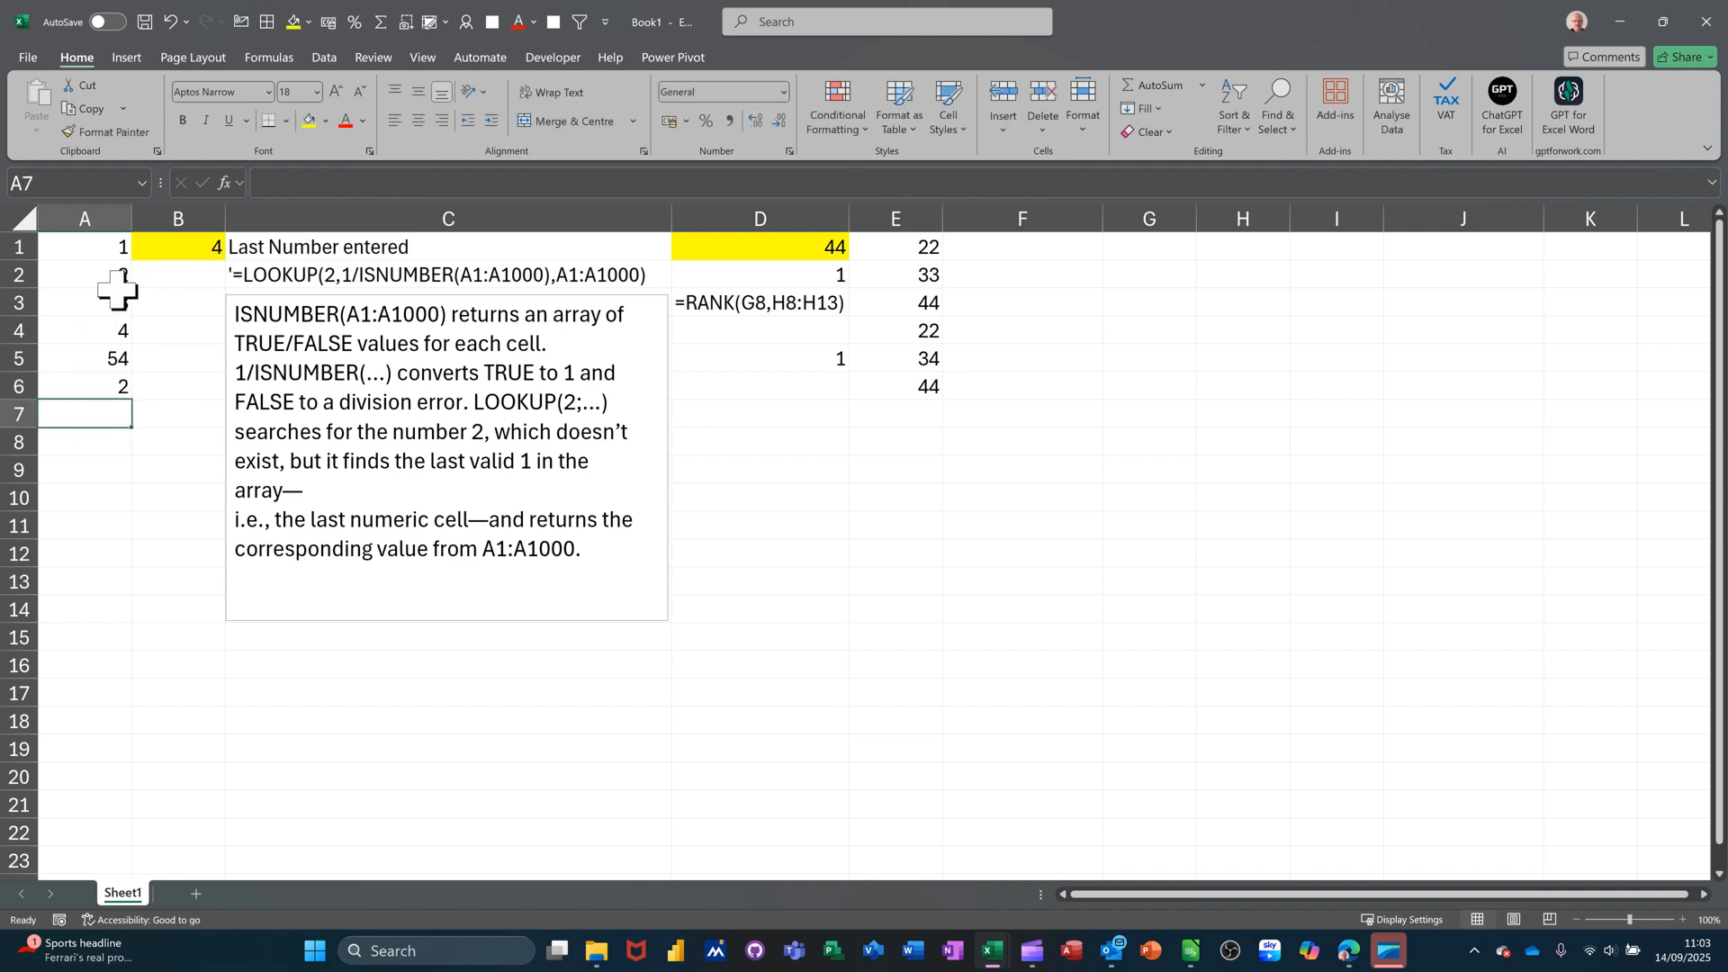
text(1)
key(Return)
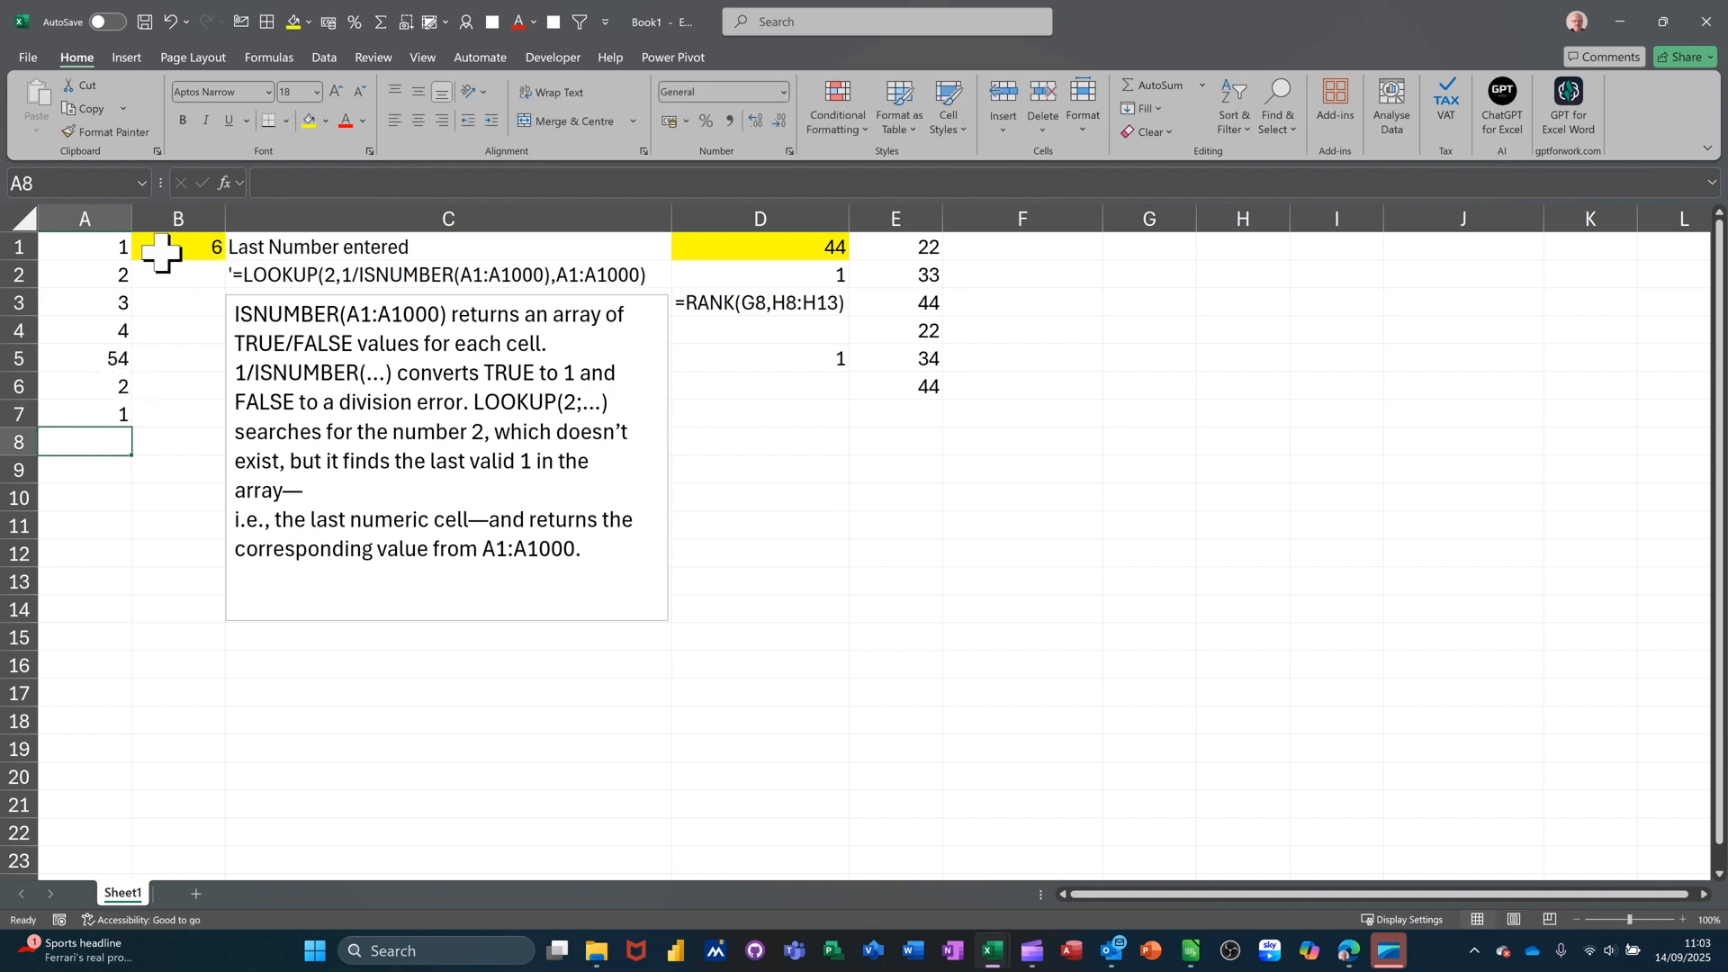